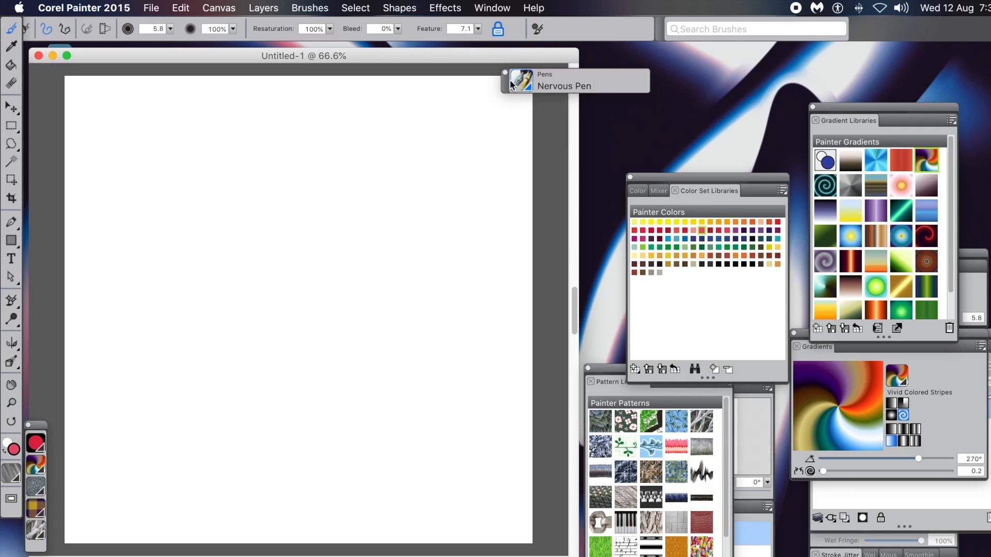
# Undo the test stroke, set the brush colour to black and turn on Use Stroke Data.
pyautogui.moveTo(185, 163)
pyautogui.mouseDown()
pyautogui.moveTo(181, 172)
pyautogui.moveTo(270, 235)
pyautogui.moveTo(323, 294)
pyautogui.moveTo(270, 350)
pyautogui.moveTo(184, 314)
pyautogui.mouseUp()
pyautogui.press('super+z')
pyautogui.click(726, 264)
pyautogui.click(314, 10)
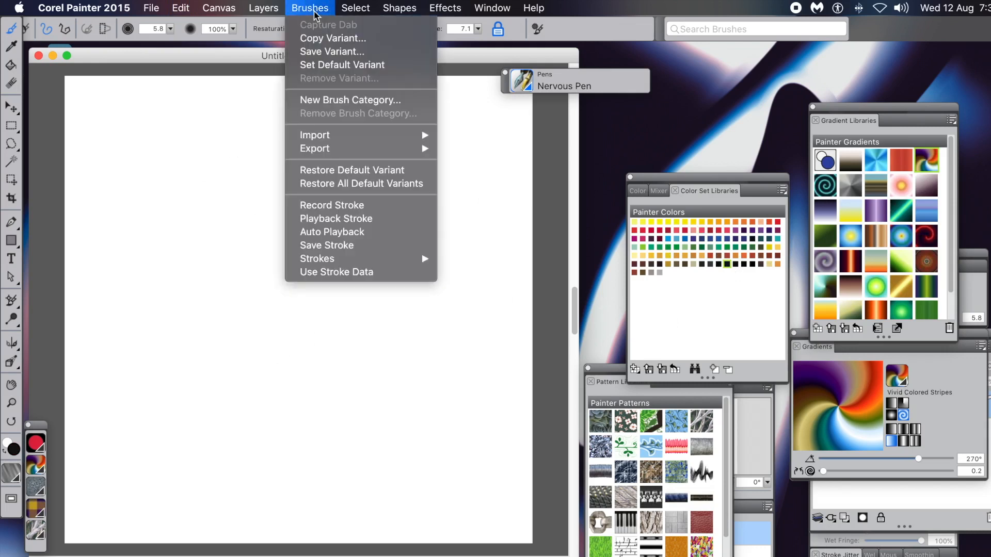
pyautogui.click(342, 276)
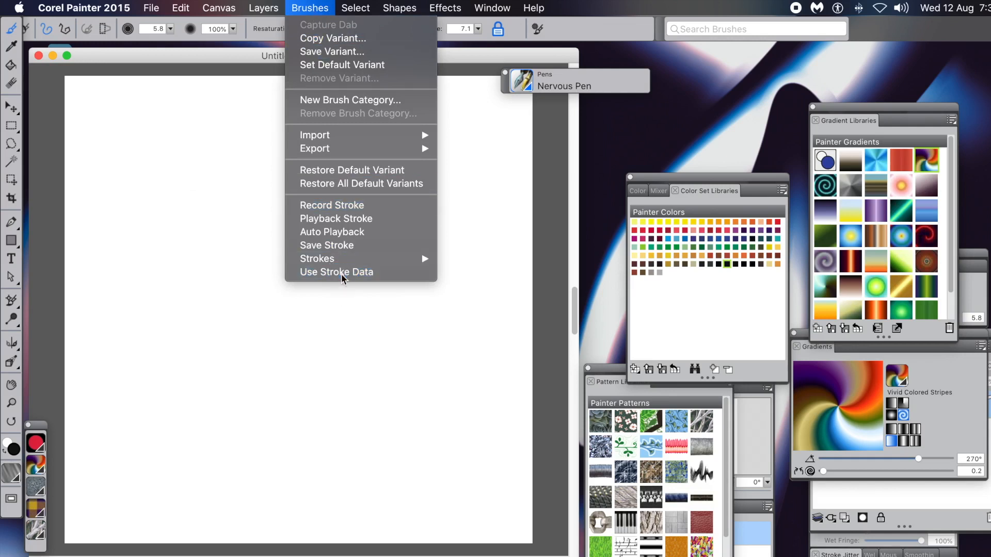
# Record a stroke by drawing one continuous looping, finger-shaped line over the upper and middle canvas with the Nervous Pen.
pyautogui.click(309, 7)
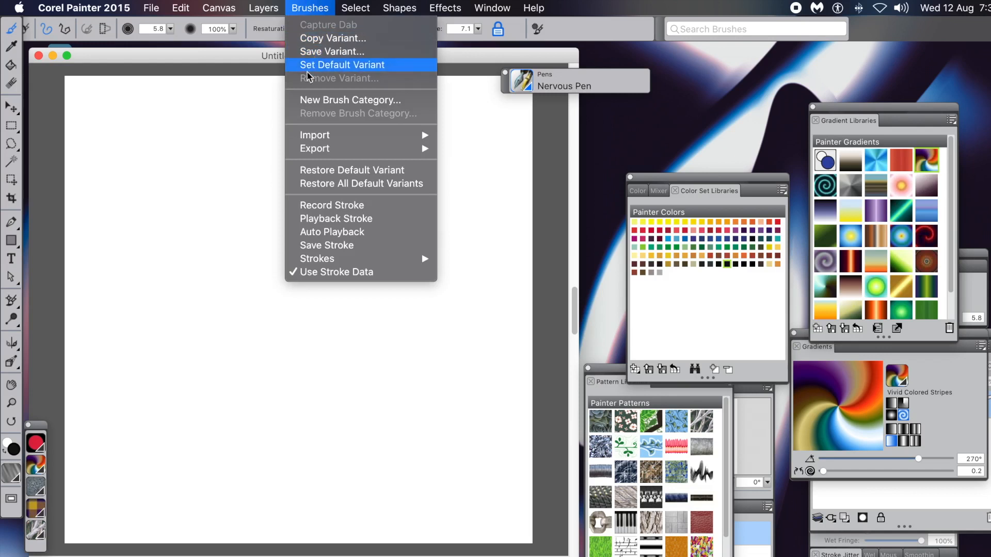
pyautogui.click(330, 205)
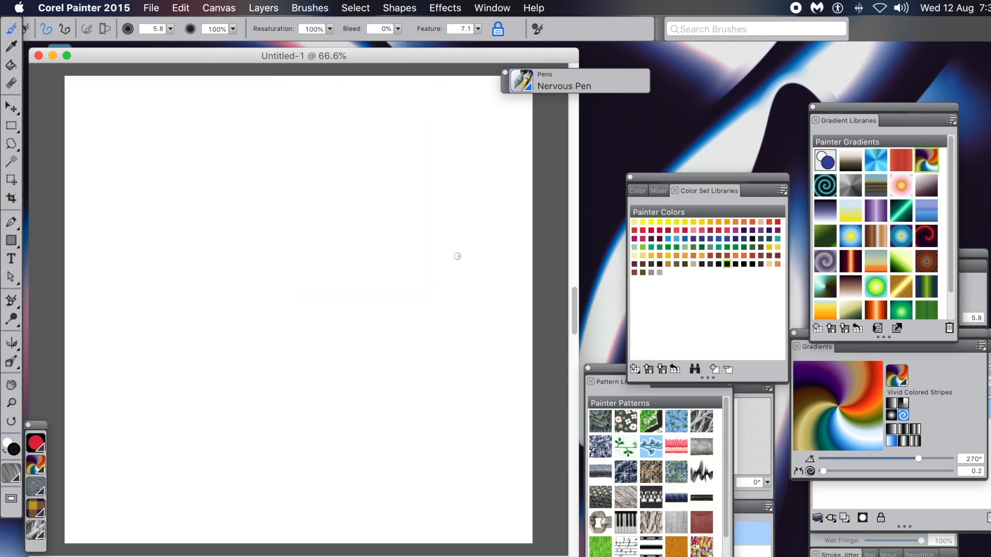
pyautogui.moveTo(311, 138)
pyautogui.mouseDown()
pyautogui.moveTo(356, 197)
pyautogui.moveTo(431, 259)
pyautogui.moveTo(465, 316)
pyautogui.moveTo(464, 375)
pyautogui.moveTo(394, 392)
pyautogui.moveTo(365, 338)
pyautogui.moveTo(447, 346)
pyautogui.moveTo(359, 288)
pyautogui.moveTo(331, 248)
pyautogui.moveTo(387, 281)
pyautogui.moveTo(414, 270)
pyautogui.moveTo(342, 236)
pyautogui.moveTo(262, 217)
pyautogui.moveTo(217, 179)
pyautogui.moveTo(324, 205)
pyautogui.moveTo(277, 172)
pyautogui.moveTo(253, 133)
pyautogui.moveTo(302, 160)
pyautogui.moveTo(272, 104)
pyautogui.moveTo(312, 91)
pyautogui.moveTo(334, 146)
pyautogui.moveTo(387, 111)
pyautogui.moveTo(380, 182)
pyautogui.moveTo(401, 164)
pyautogui.moveTo(440, 165)
pyautogui.moveTo(407, 212)
pyautogui.moveTo(398, 274)
pyautogui.moveTo(314, 343)
pyautogui.moveTo(253, 303)
pyautogui.mouseUp()
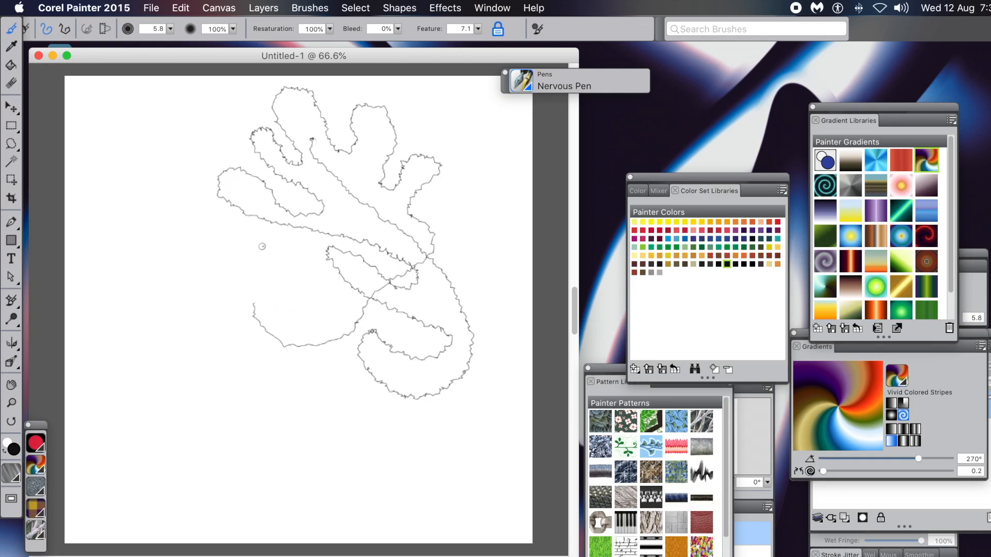
# Turn on Playback Stroke and stamp the recorded black stroke at several overlapping spots across the canvas.
pyautogui.click(310, 8)
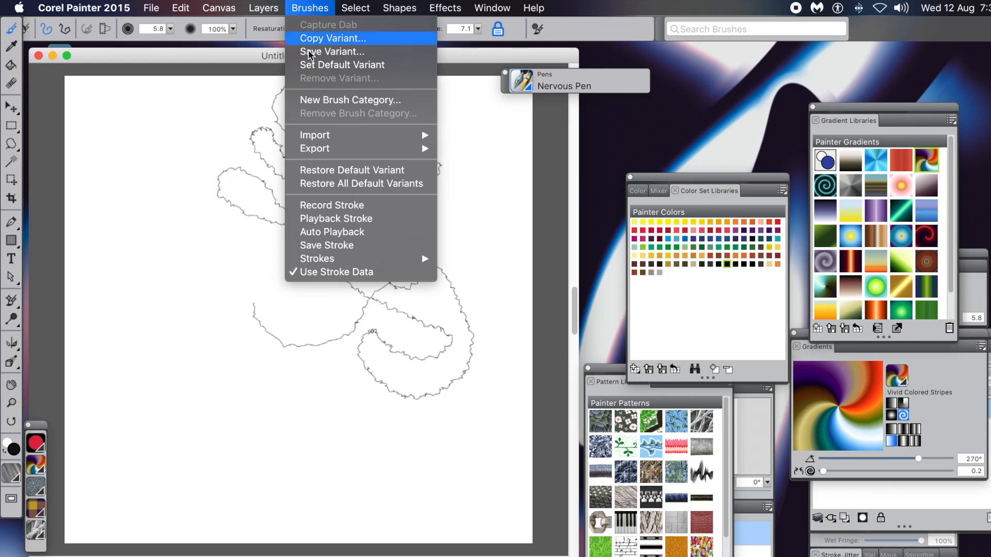
pyautogui.click(354, 221)
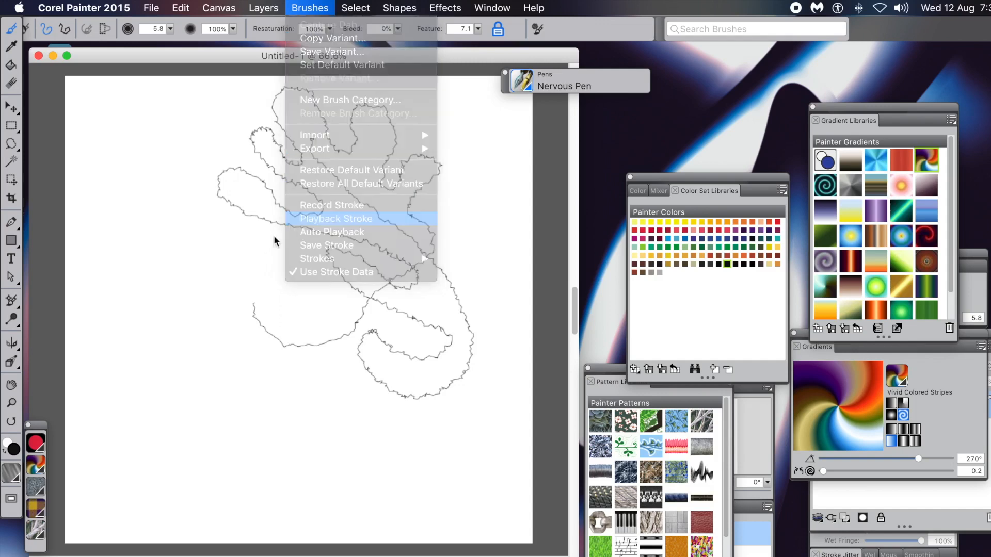
pyautogui.click(233, 288)
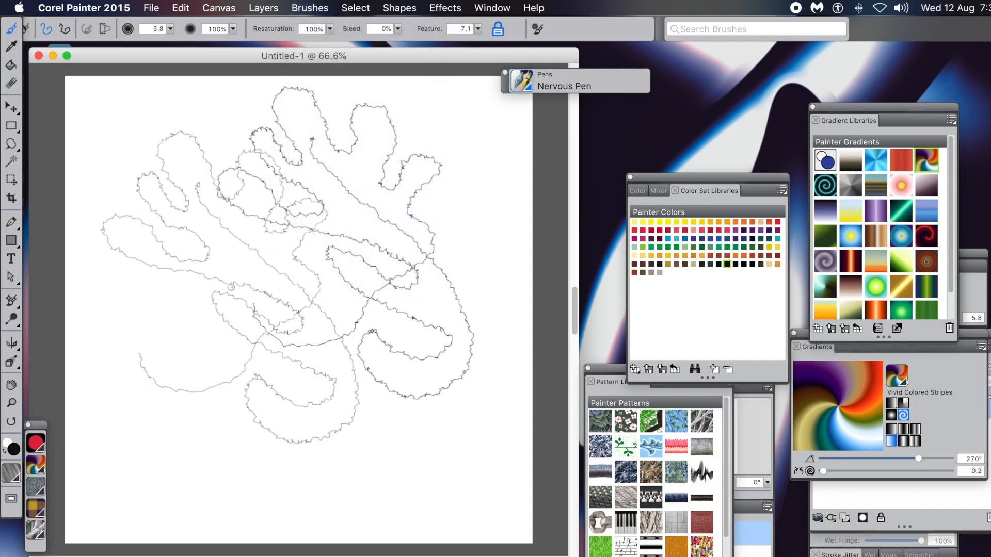
pyautogui.click(173, 350)
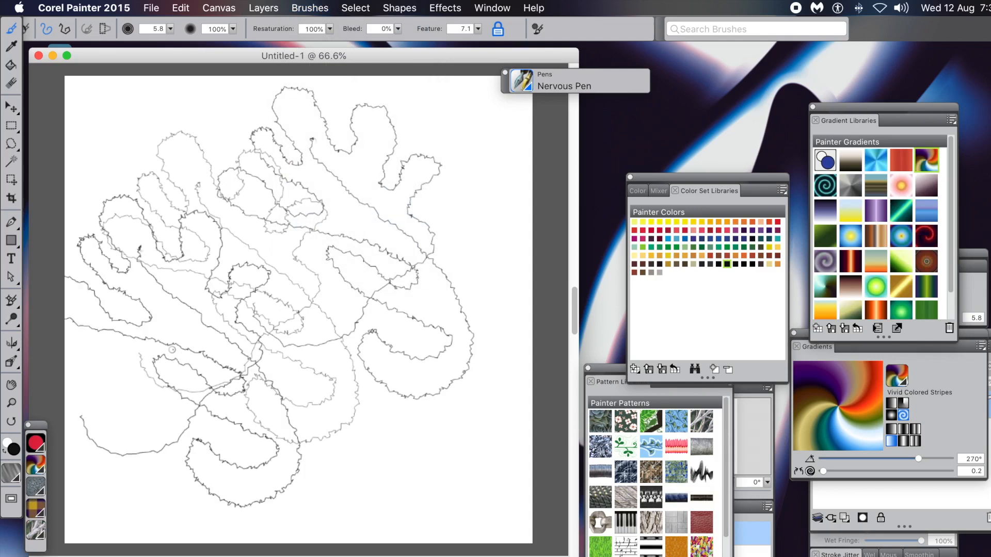
pyautogui.click(367, 354)
pyautogui.click(367, 452)
pyautogui.click(290, 465)
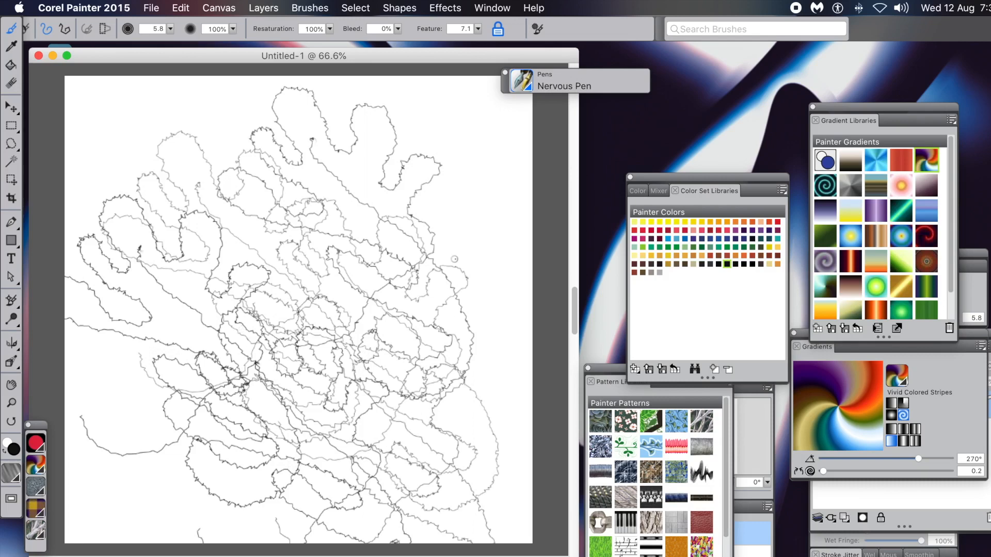
pyautogui.click(454, 259)
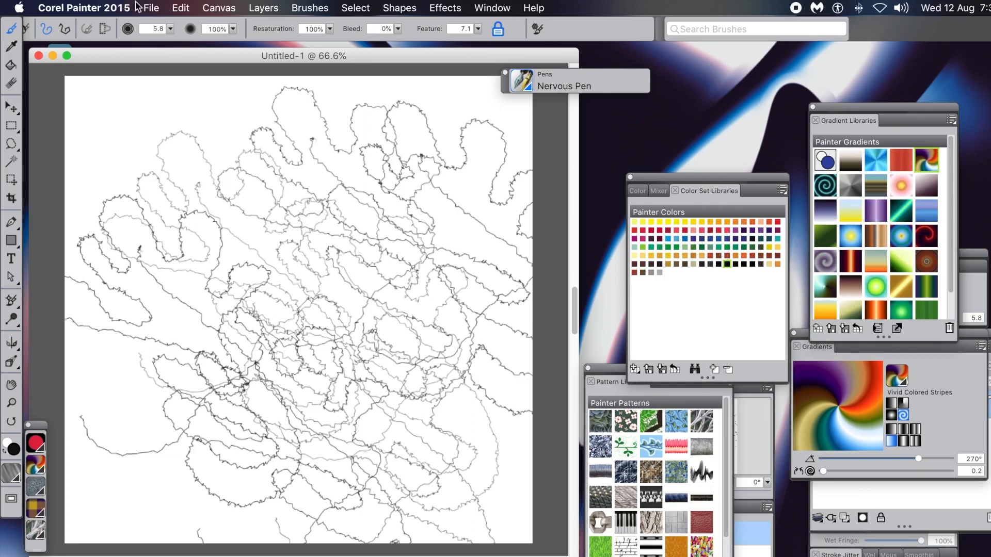
# Rotate the canvas 90 degrees clockwise.
pyautogui.click(230, 9)
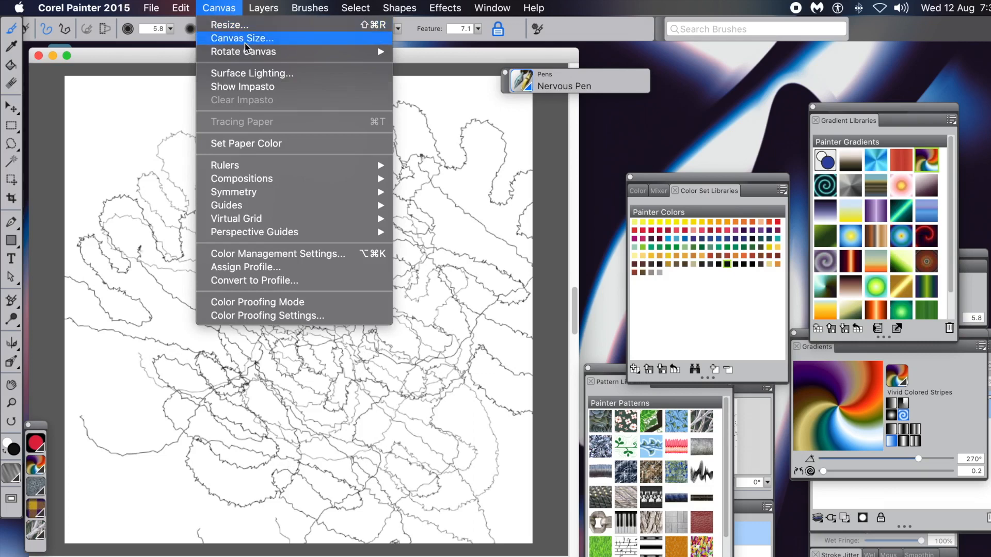
pyautogui.moveTo(246, 53)
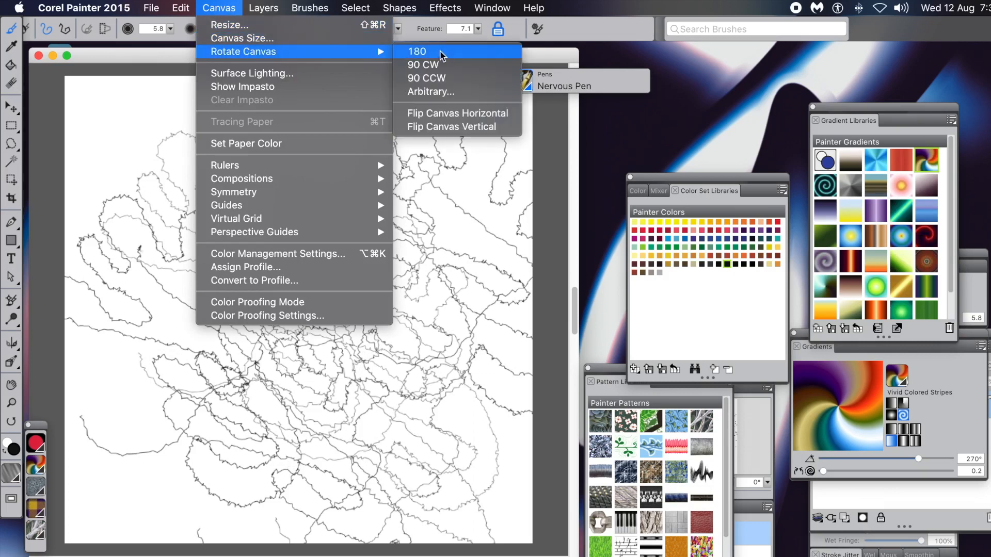
pyautogui.click(435, 66)
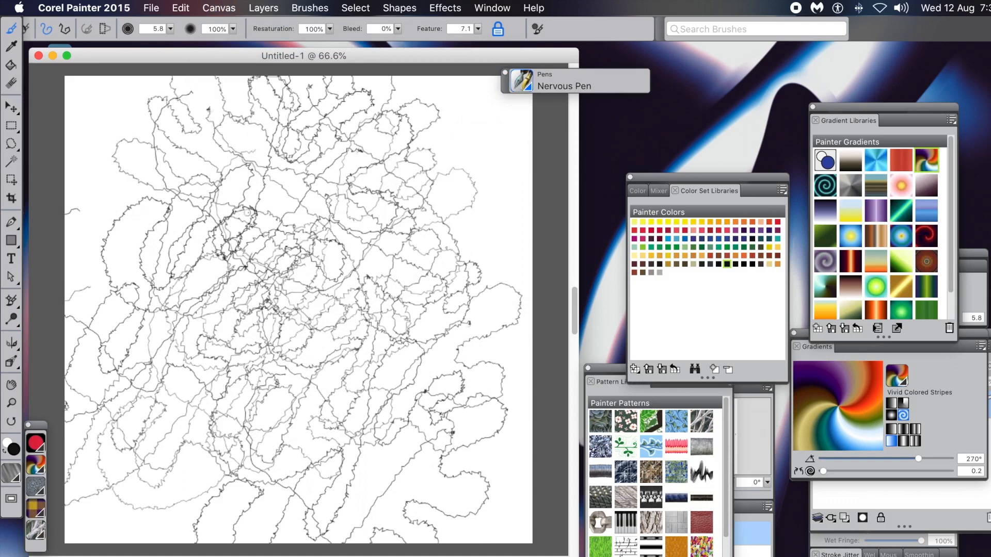
# Stamp the recorded stroke over the black tangle, using red all across the canvas and blue in the upper right area.
pyautogui.click(667, 230)
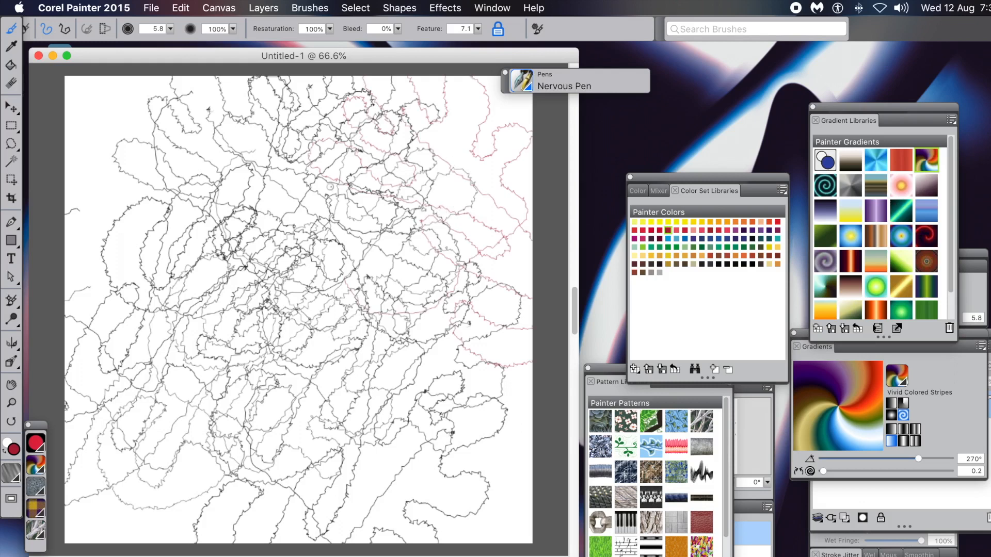
pyautogui.moveTo(331, 187)
pyautogui.mouseDown()
pyautogui.moveTo(228, 187)
pyautogui.moveTo(39, 162)
pyautogui.moveTo(101, 224)
pyautogui.moveTo(90, 236)
pyautogui.moveTo(94, 389)
pyautogui.mouseUp()
pyautogui.moveTo(271, 439)
pyautogui.mouseDown()
pyautogui.moveTo(403, 453)
pyautogui.moveTo(463, 404)
pyautogui.moveTo(476, 337)
pyautogui.mouseUp()
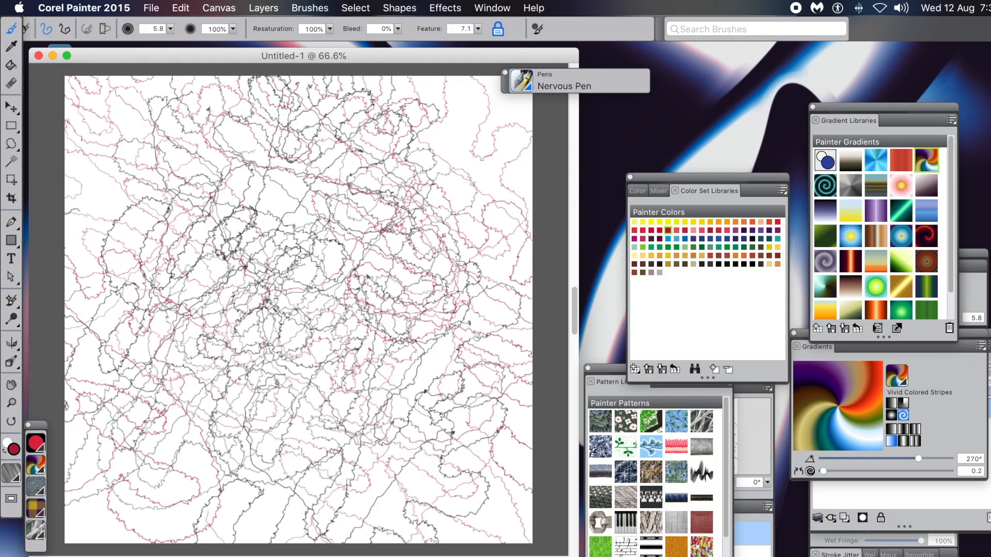
pyautogui.click(685, 239)
pyautogui.moveTo(473, 243); pyautogui.dragTo(361, 144)
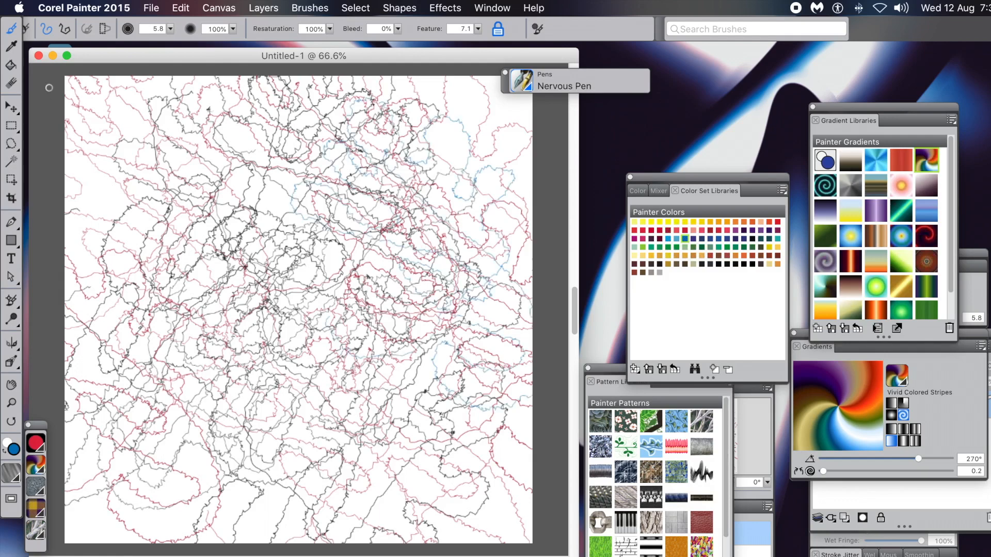
# Save the recorded stroke under the name "Tangle 1".
pyautogui.click(311, 8)
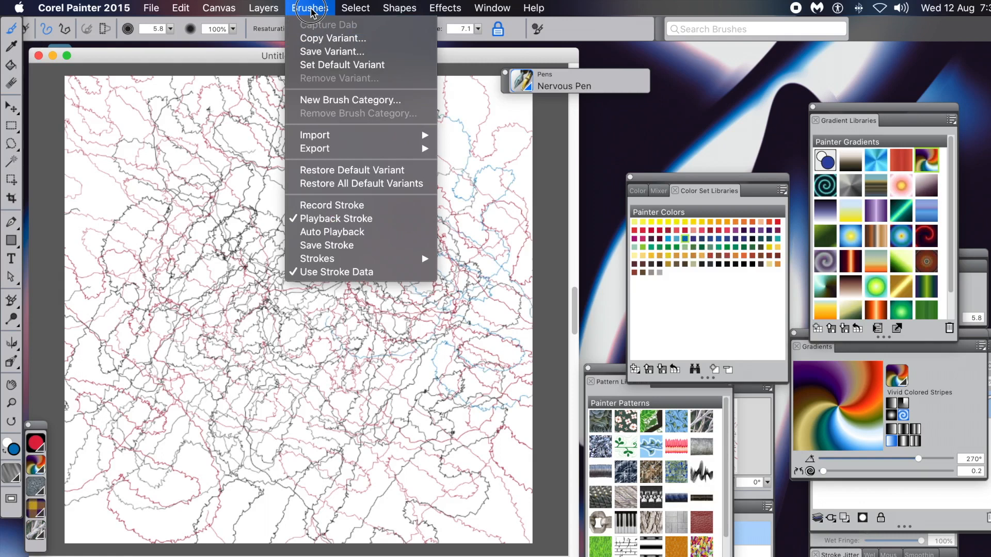
pyautogui.click(342, 248)
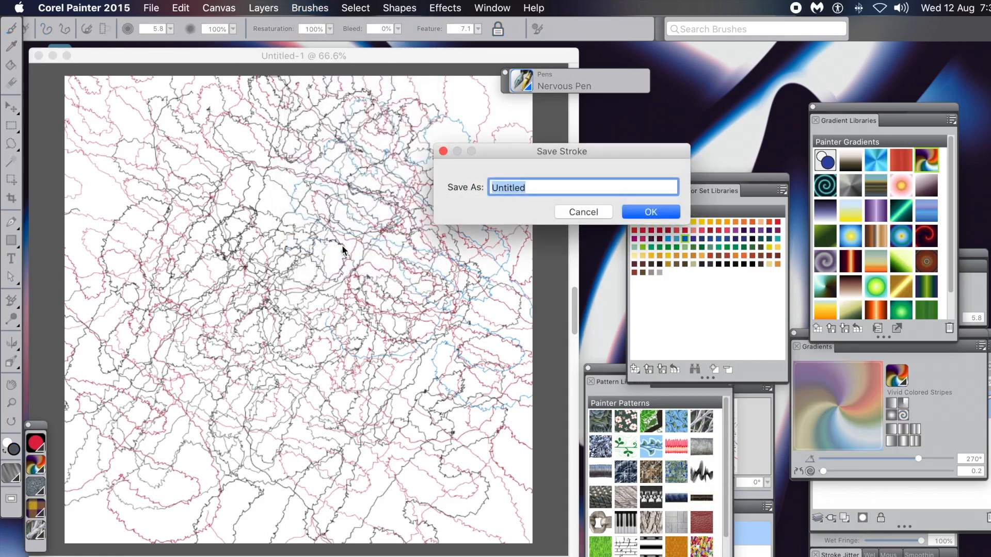
pyautogui.write('Tangle 1')
pyautogui.click(652, 214)
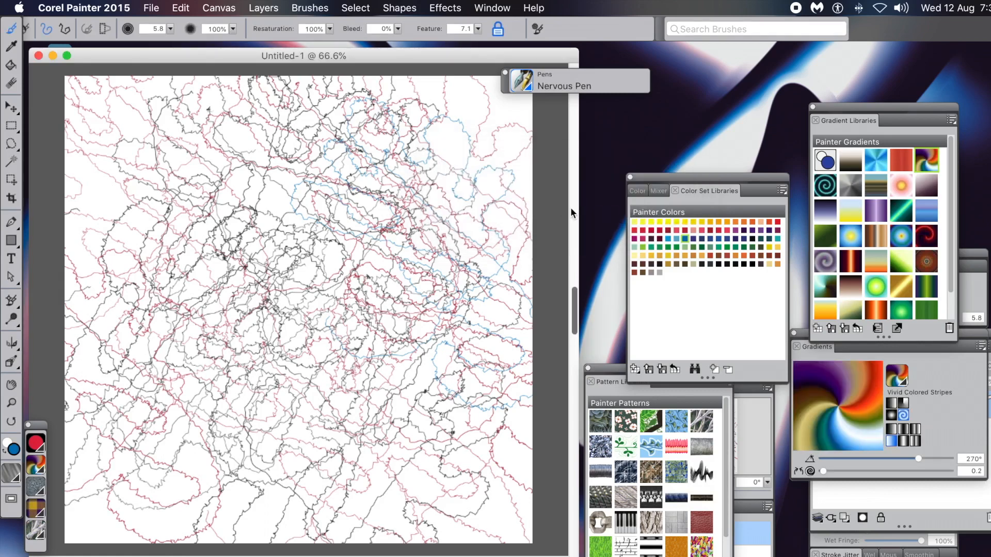
# Run Auto Playback to cover the existing tangle with the recorded stroke in blue.
pyautogui.click(305, 8)
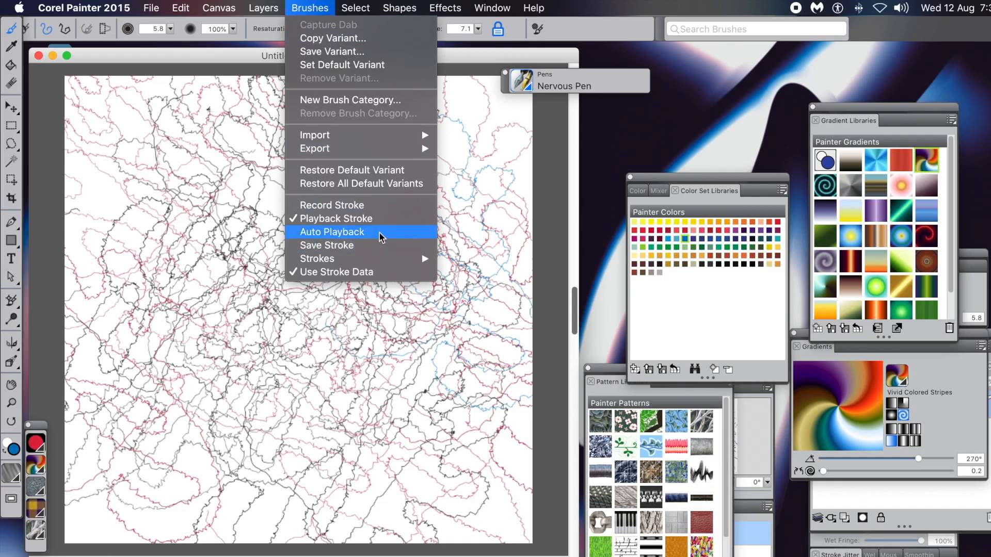
pyautogui.click(381, 237)
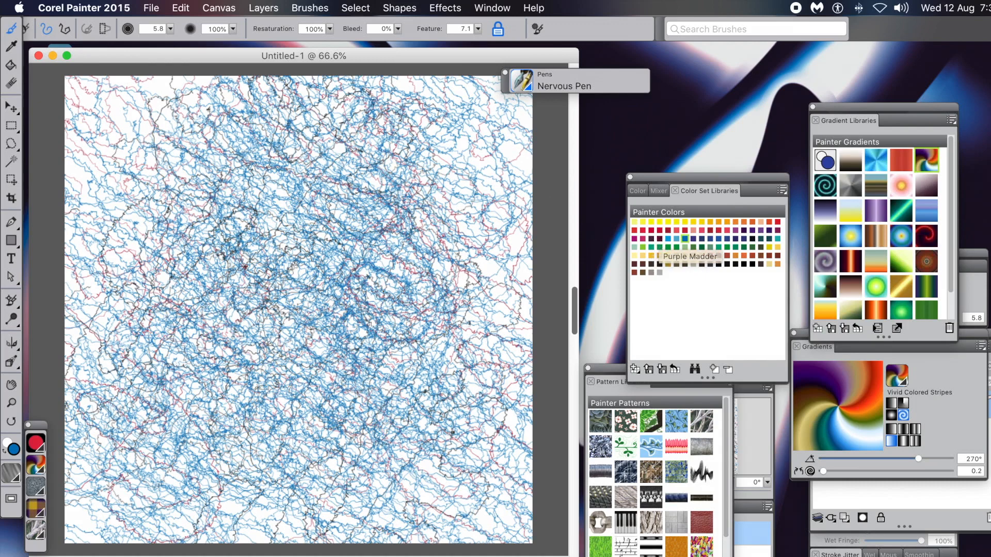
# Undo all painted strokes and the canvas rotation back to a blank canvas.
pyautogui.press('super+z')
pyautogui.press('super+z')
pyautogui.press('super+z')
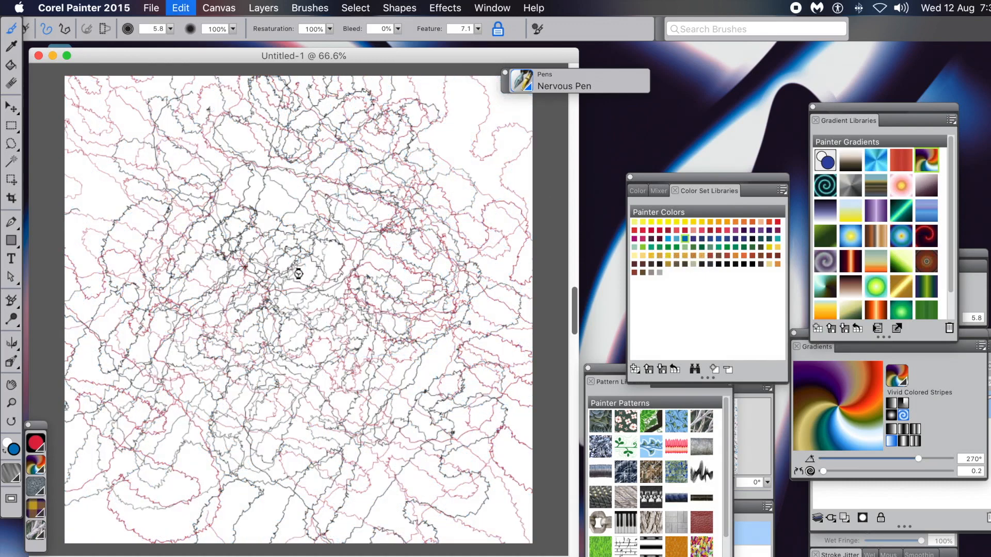
pyautogui.press('super+z')
pyautogui.press('super+z')
pyautogui.press('super+z')
pyautogui.press('super+z')
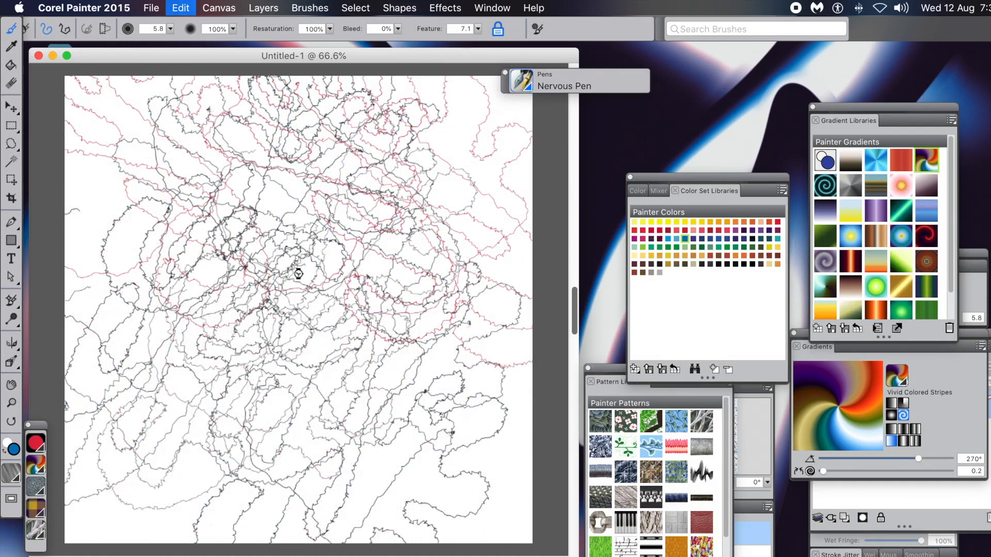
pyautogui.press('super+z')
pyautogui.press('super+z')
pyautogui.press('super+z')
pyautogui.press('super+z')
pyautogui.press('super+z')
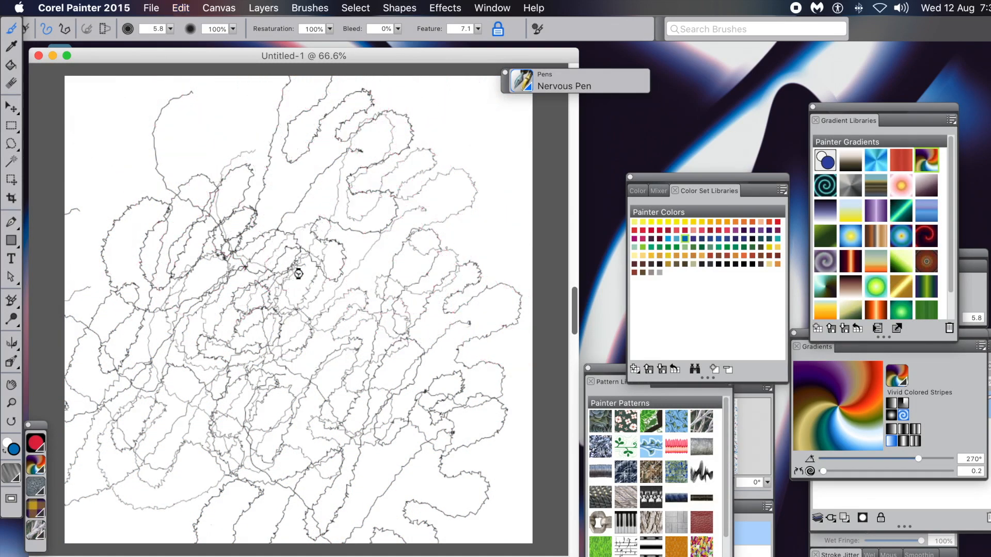
pyautogui.press('super+z')
pyautogui.press('super+z')
pyautogui.press('super+z')
pyautogui.press('super+z')
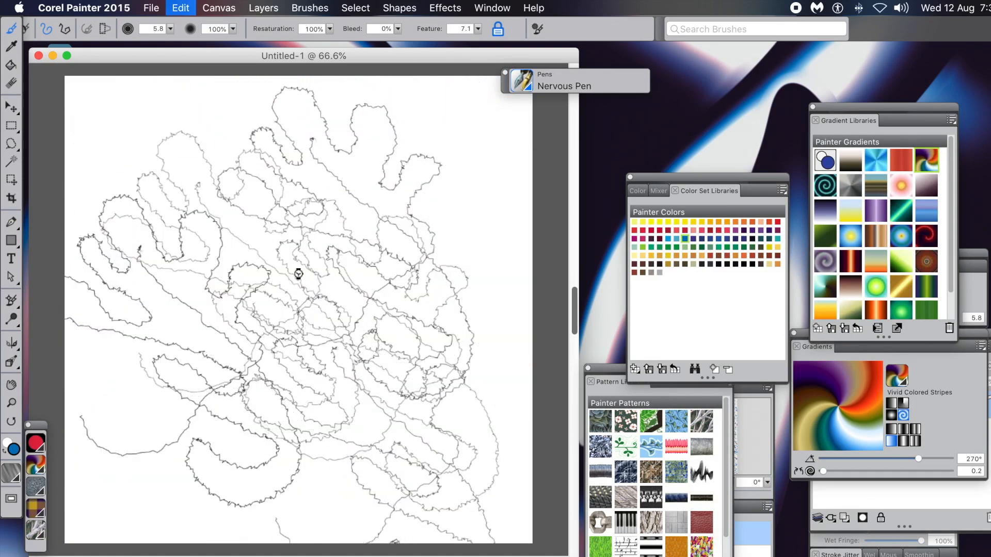
pyautogui.press('super+z')
pyautogui.press('super+z')
pyautogui.press('super+z')
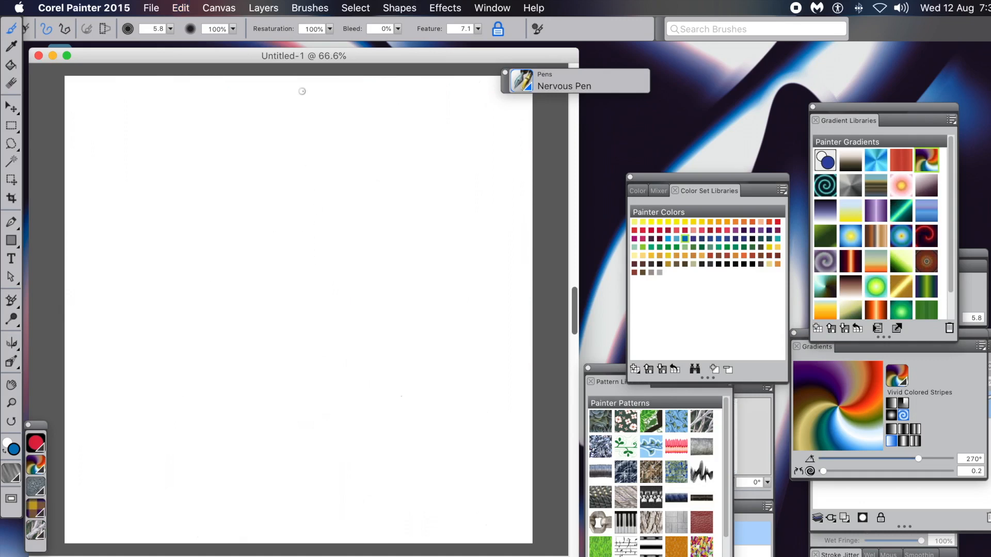
# Run Auto Playback of the blue stroke twice on the blank canvas, undoing the painted strokes after each run.
pyautogui.click(319, 8)
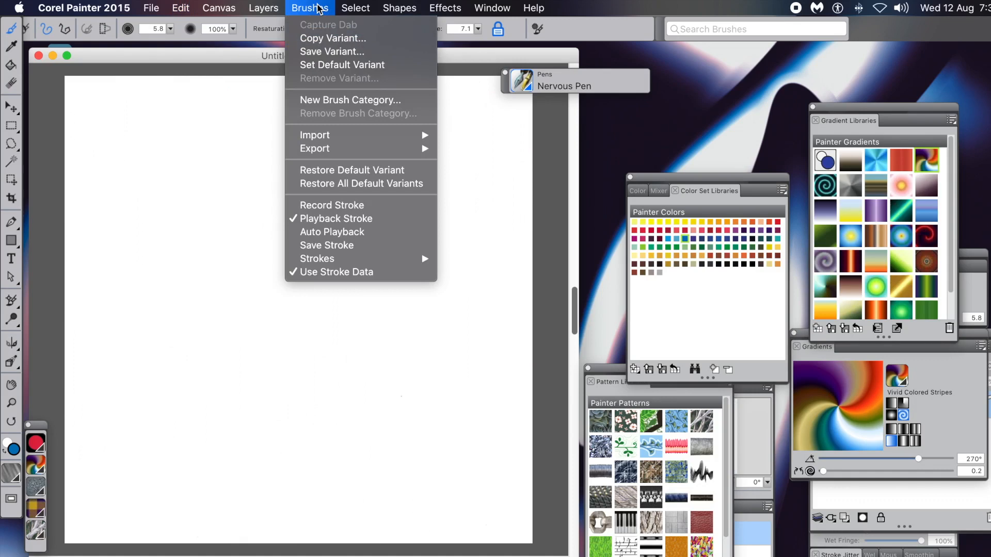
pyautogui.click(353, 236)
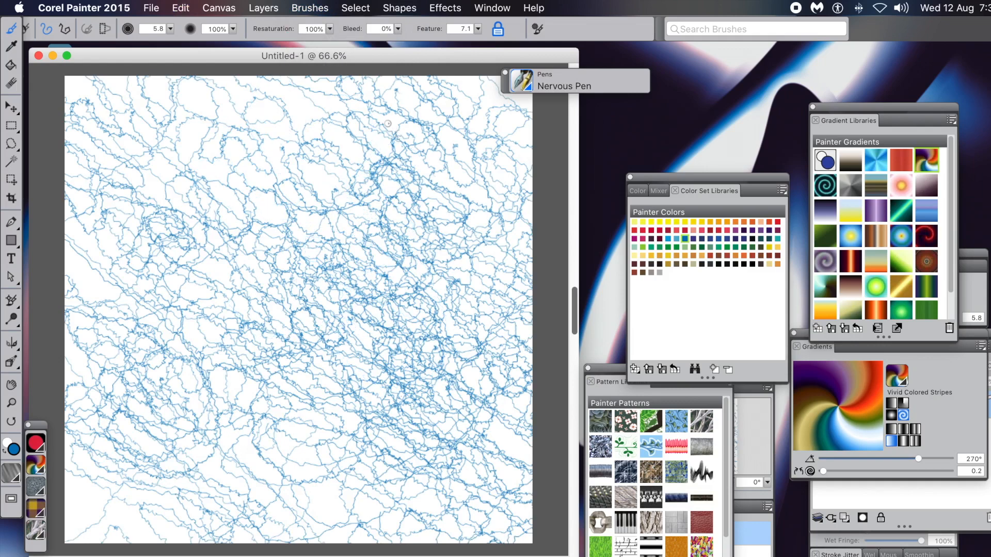
pyautogui.press('super+z')
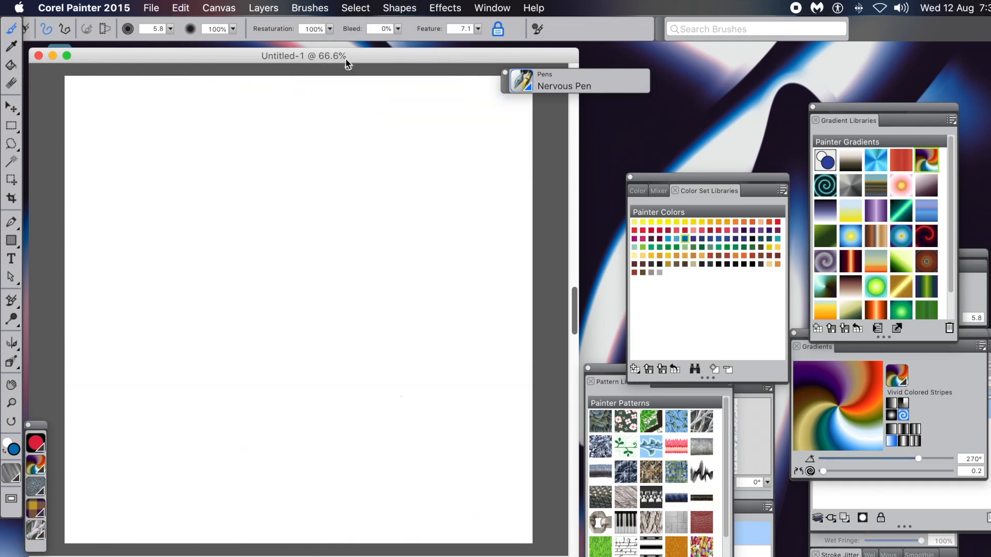
pyautogui.click(310, 9)
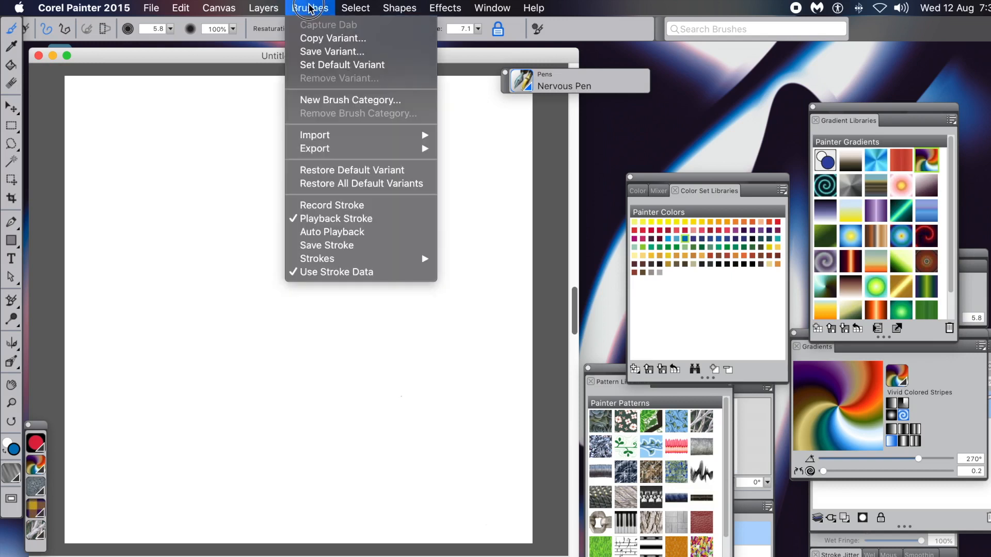
pyautogui.click(351, 237)
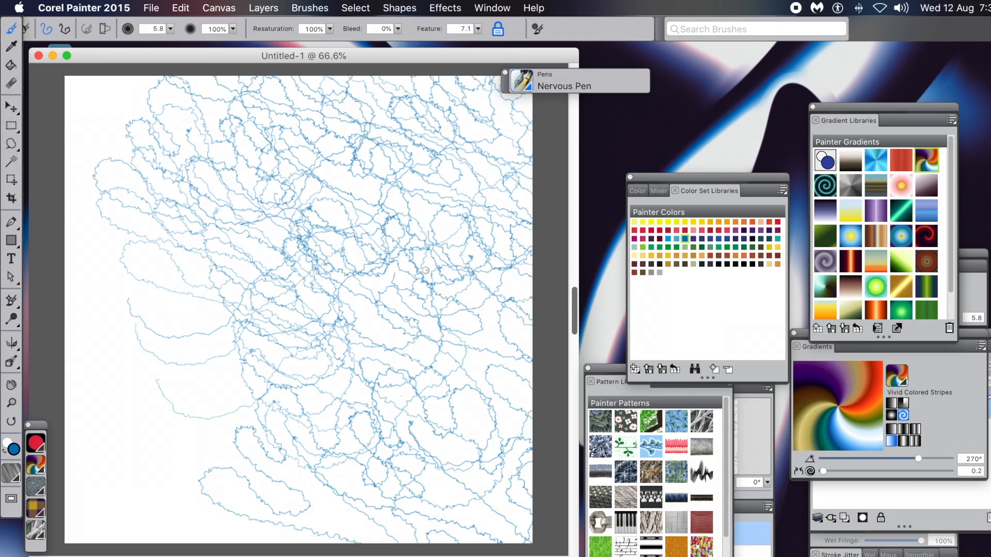
pyautogui.press('super+z')
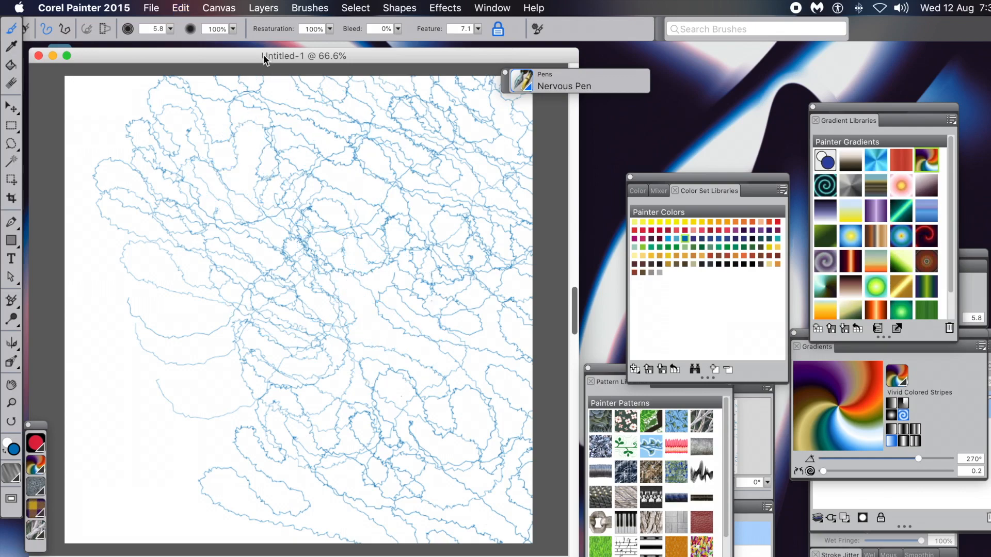
pyautogui.press('super+z')
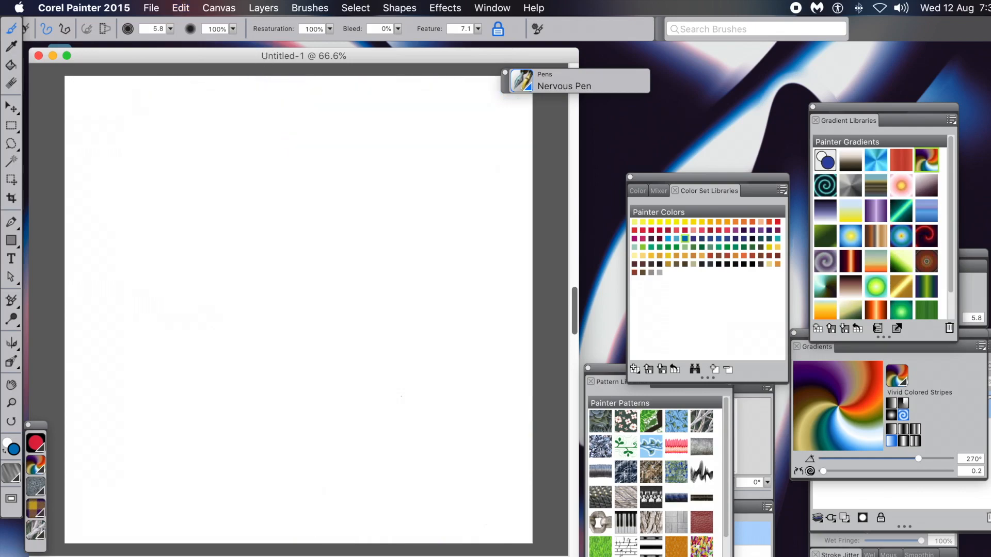
# Layer three Auto Playback runs of the recorded stroke over the blank canvas, in blue, black and yellow.
pyautogui.click(313, 9)
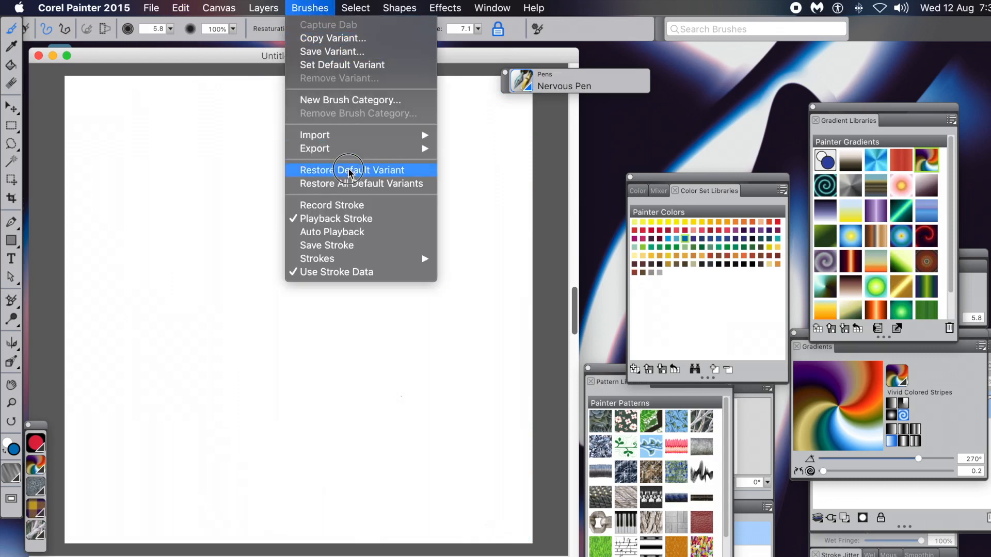
pyautogui.click(354, 231)
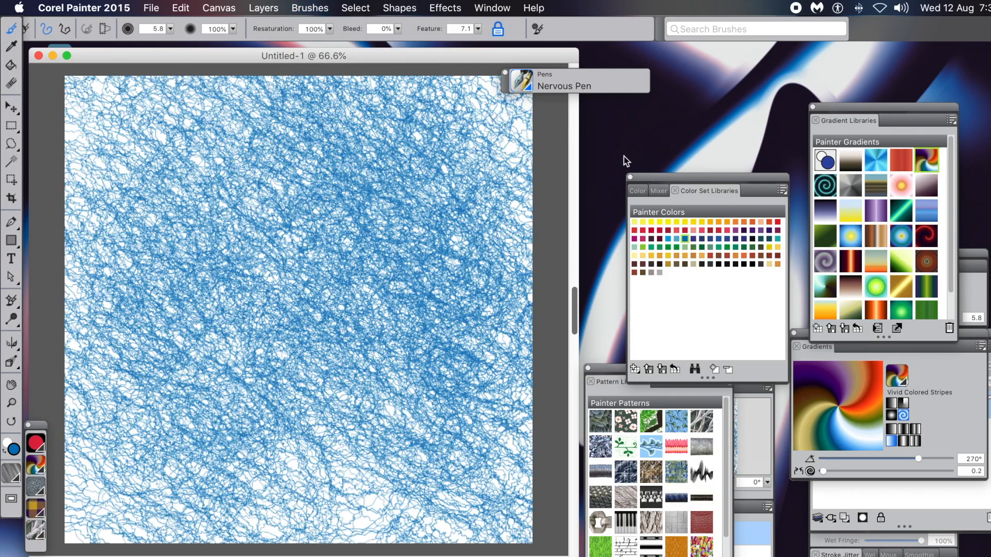
pyautogui.click(753, 263)
pyautogui.click(291, 8)
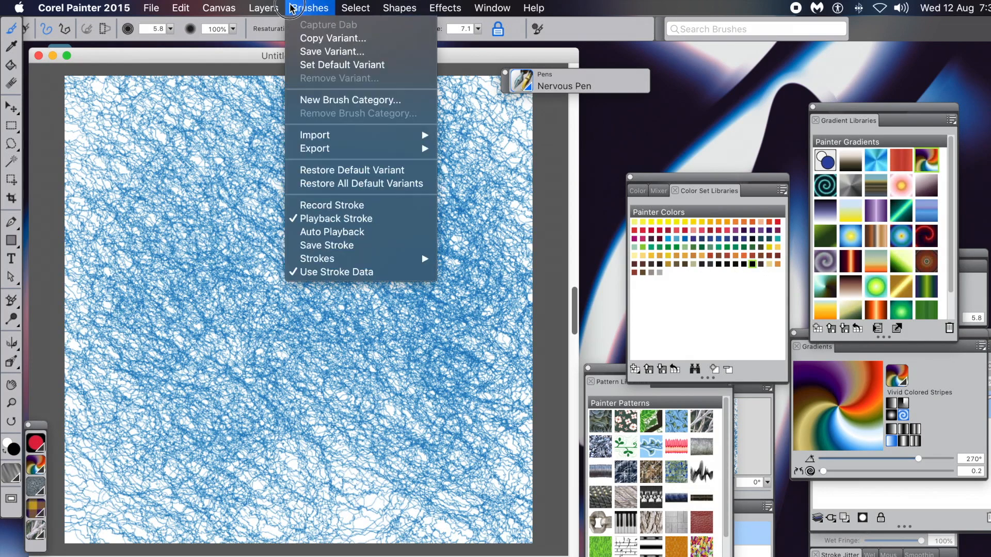
pyautogui.click(321, 232)
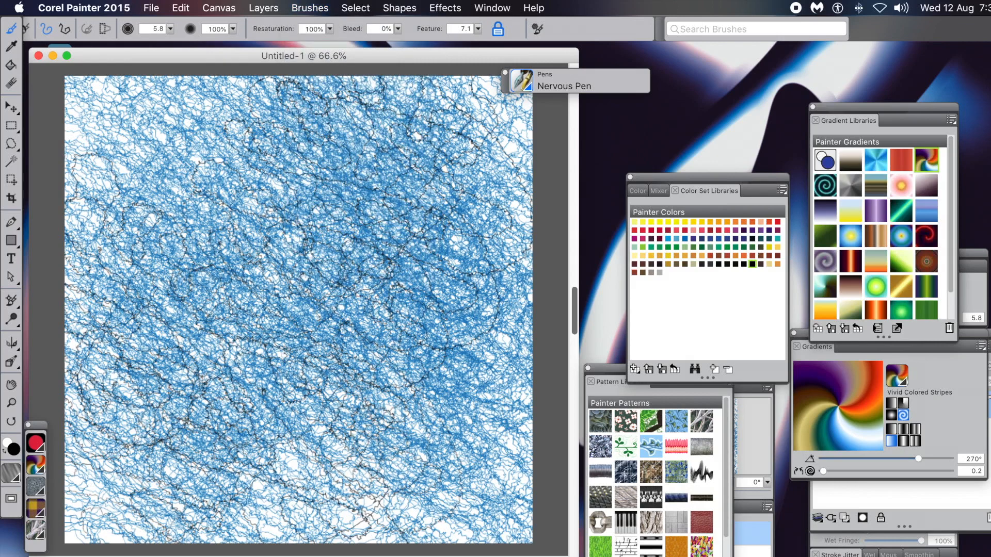
pyautogui.click(677, 225)
pyautogui.click(316, 8)
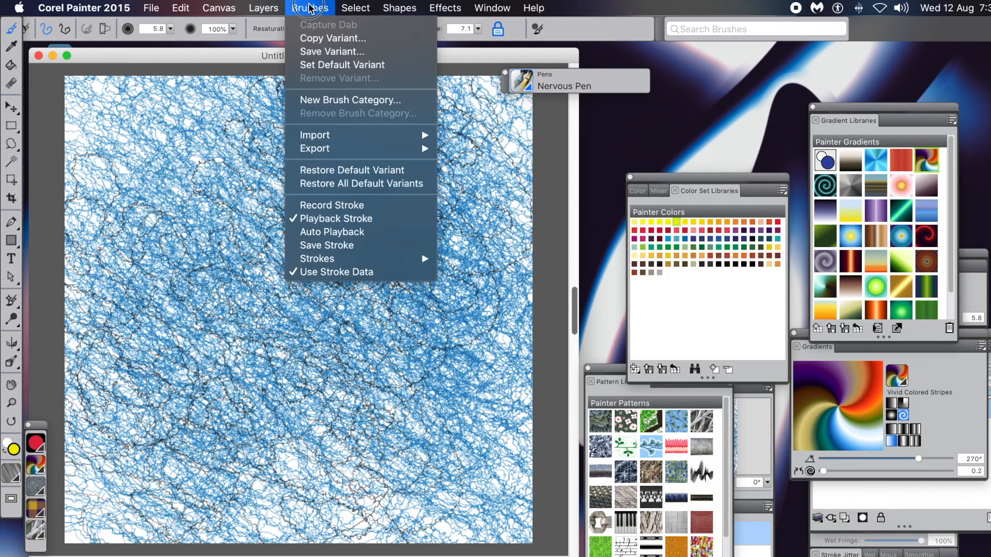
pyautogui.click(336, 230)
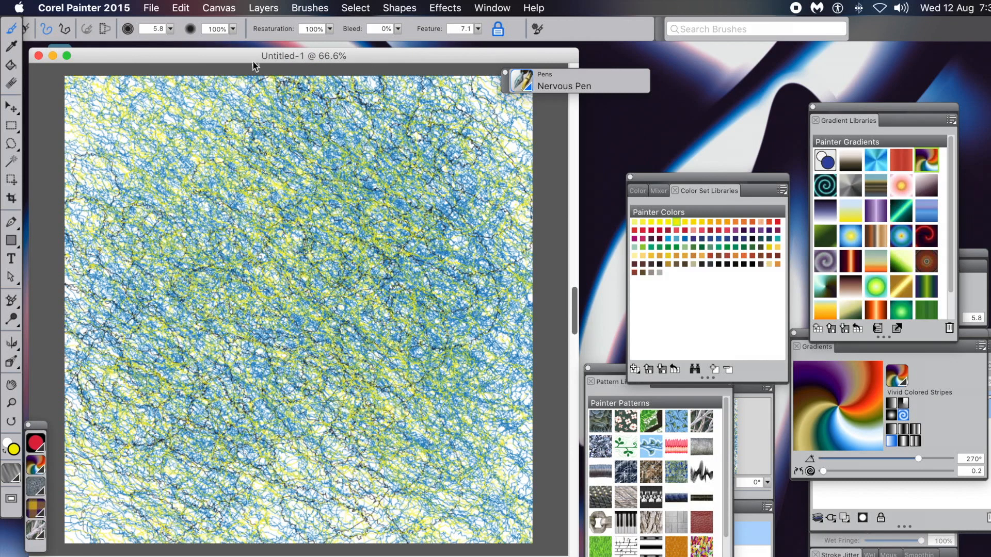
pyautogui.click(310, 8)
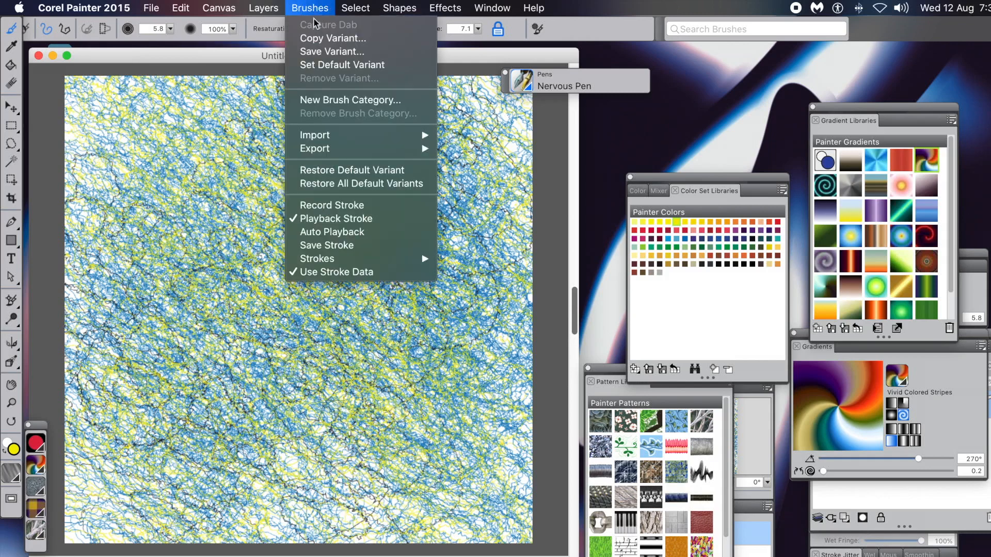
pyautogui.moveTo(356, 261)
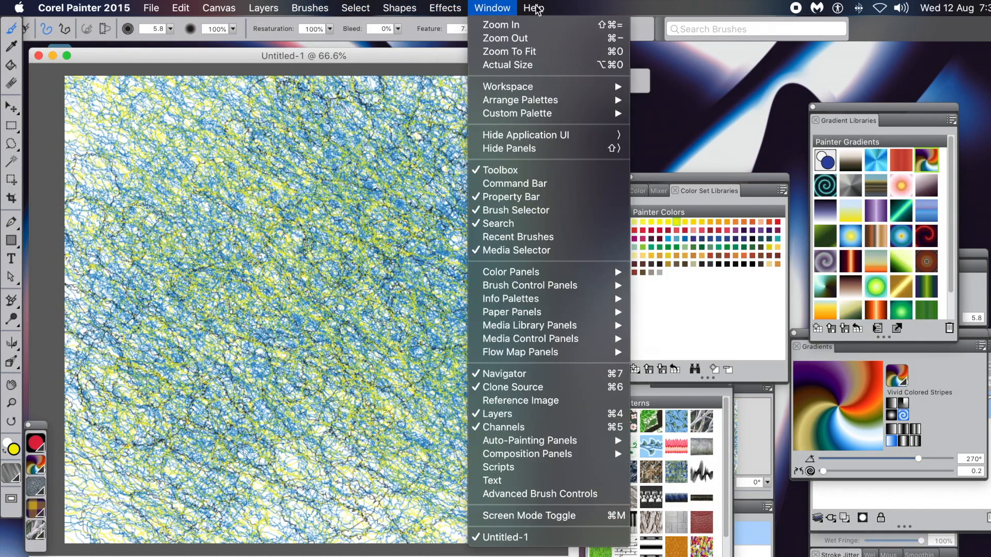
pyautogui.click(688, 13)
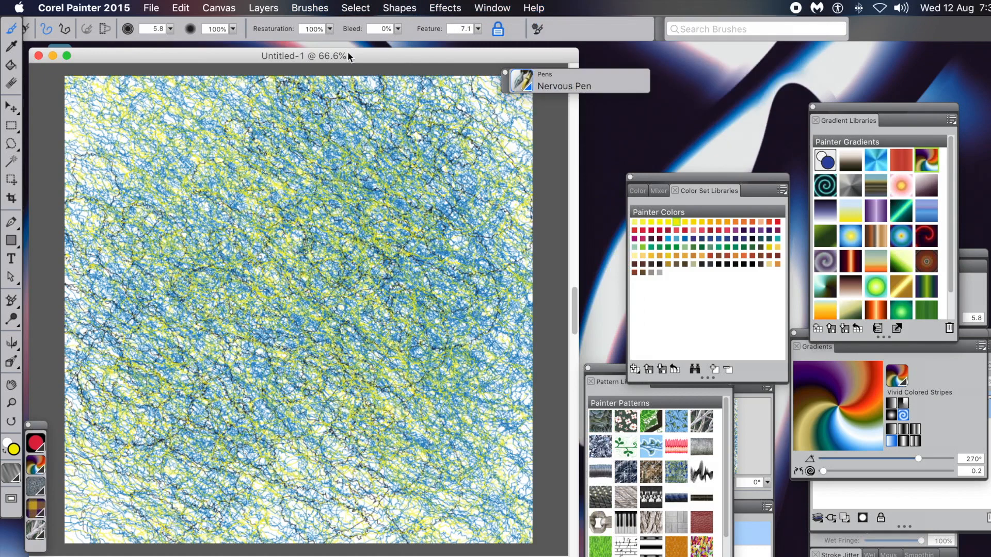
# Undo the yellow, black and blue playback layers back to a blank canvas.
pyautogui.press('super+z')
pyautogui.press('super+z')
pyautogui.press('super+z')
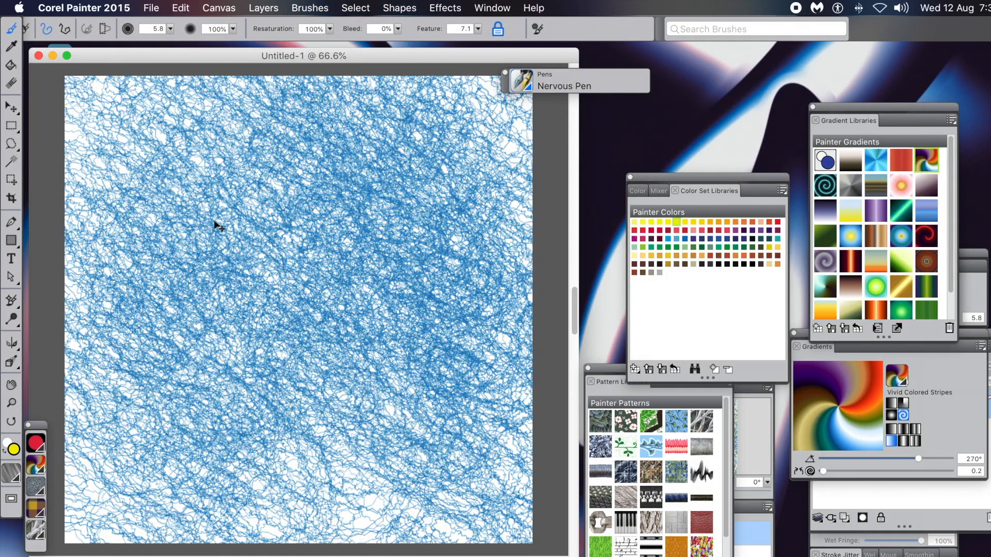
pyautogui.press('super+z')
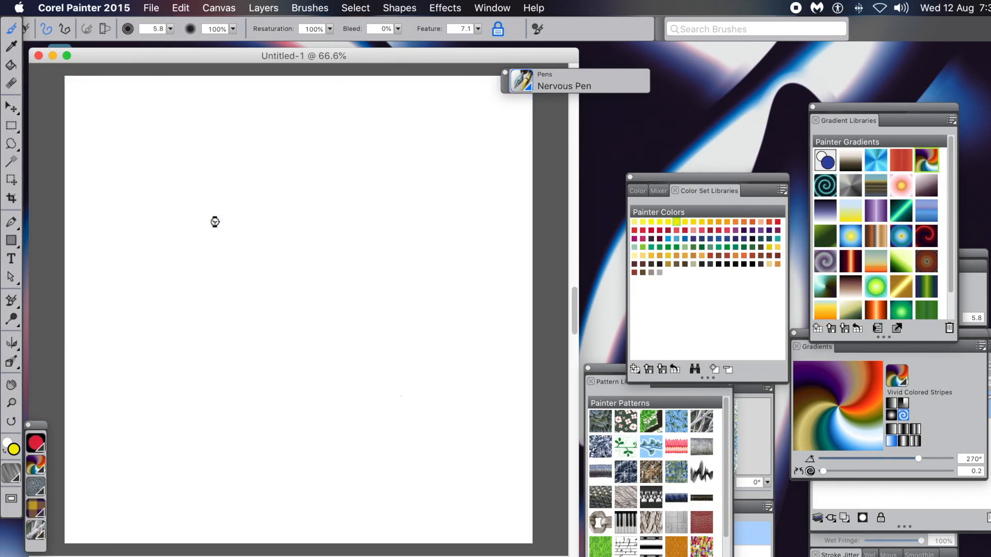
# Load the predefined Square stroke and place six yellow squares in the upper half of the canvas.
pyautogui.click(307, 9)
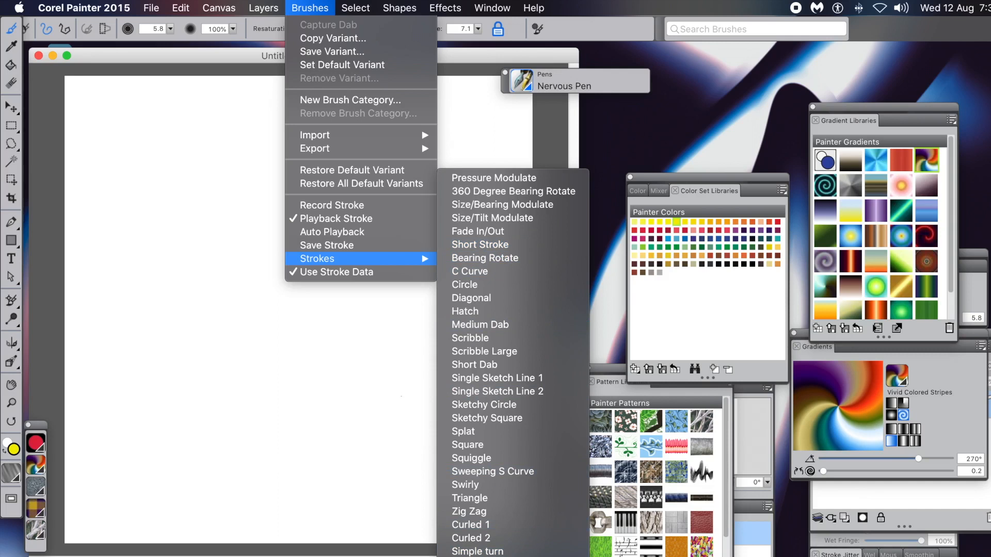
pyautogui.click(483, 448)
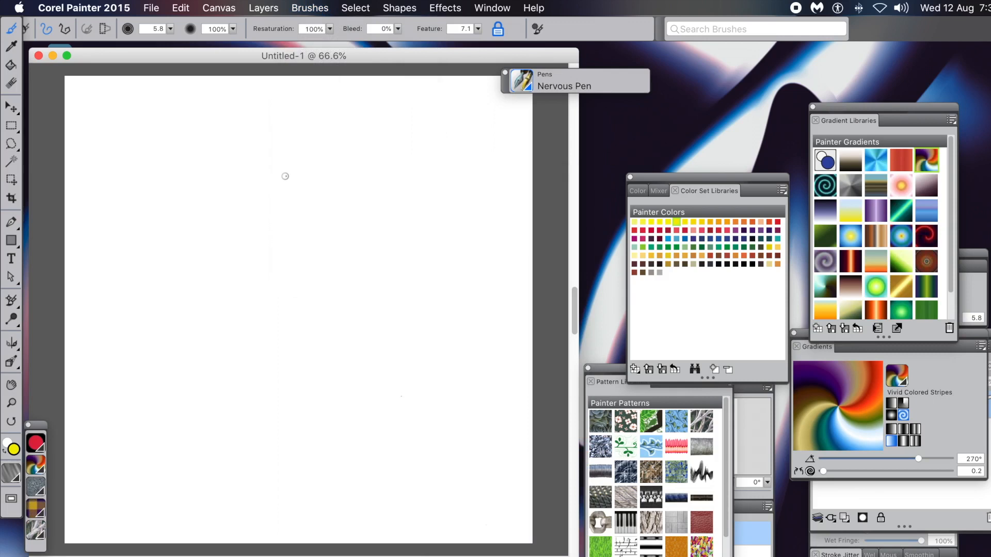
pyautogui.click(285, 176)
pyautogui.click(256, 239)
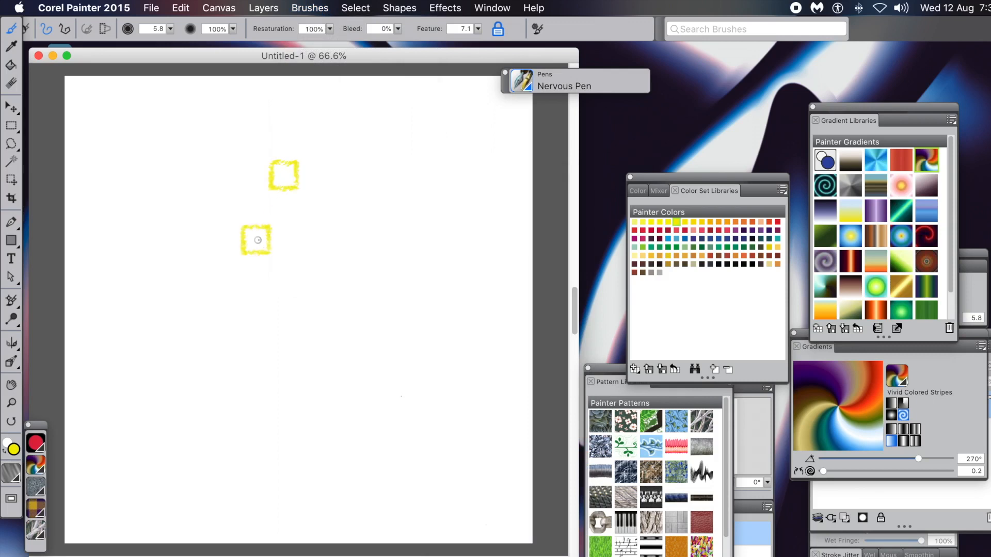
pyautogui.click(244, 309)
pyautogui.click(348, 286)
pyautogui.click(367, 203)
pyautogui.click(304, 298)
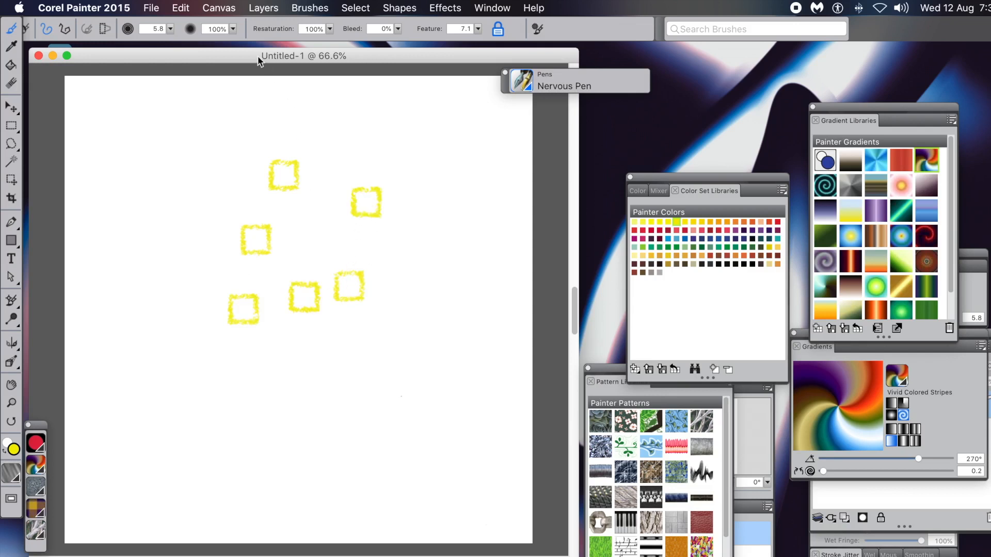
# Run Auto Playback of the Square stroke in yellow, and again over it in red.
pyautogui.click(310, 8)
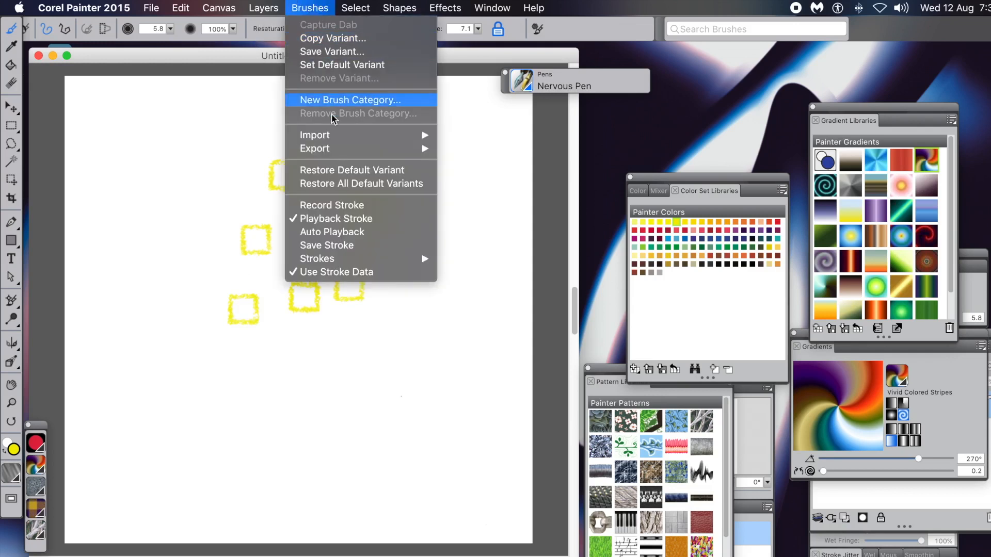
pyautogui.click(335, 232)
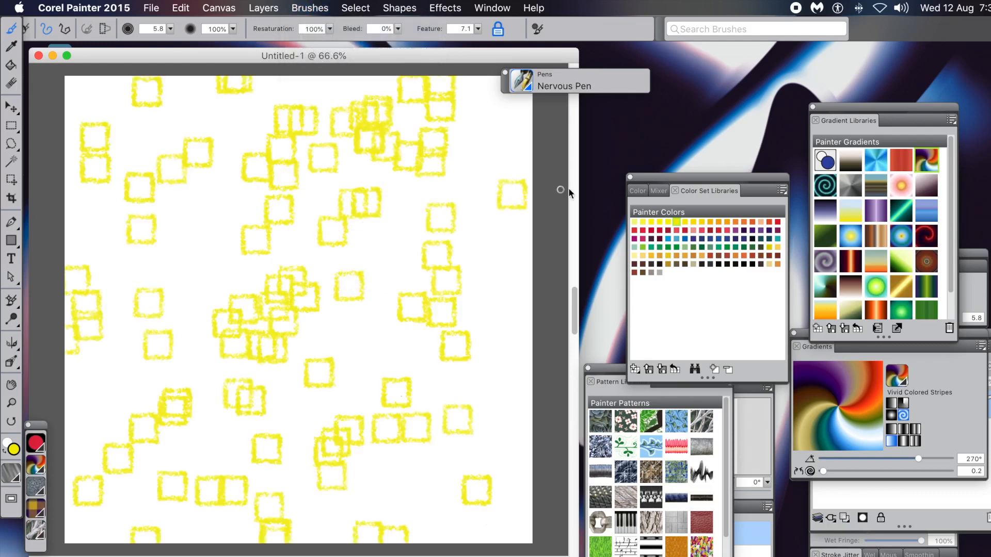
pyautogui.click(660, 231)
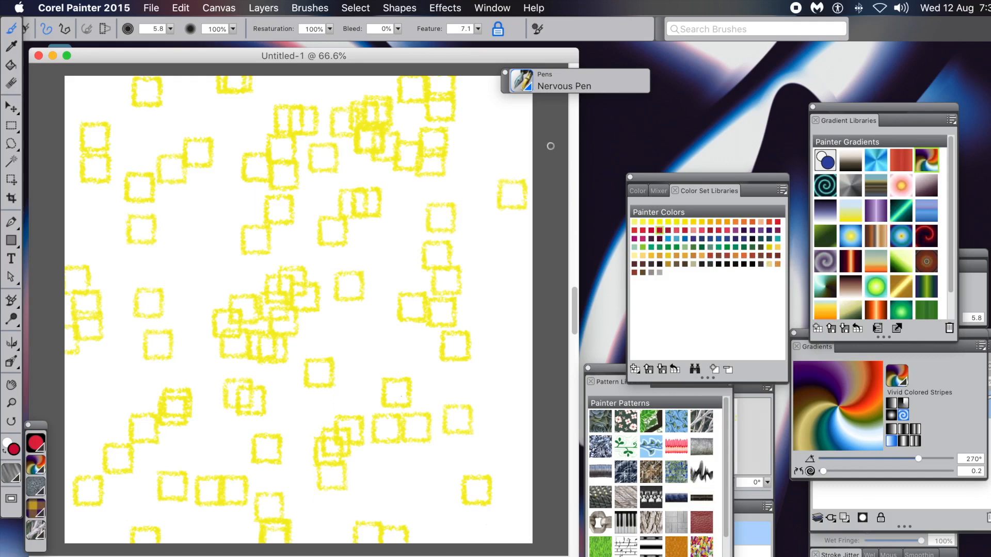
pyautogui.click(294, 6)
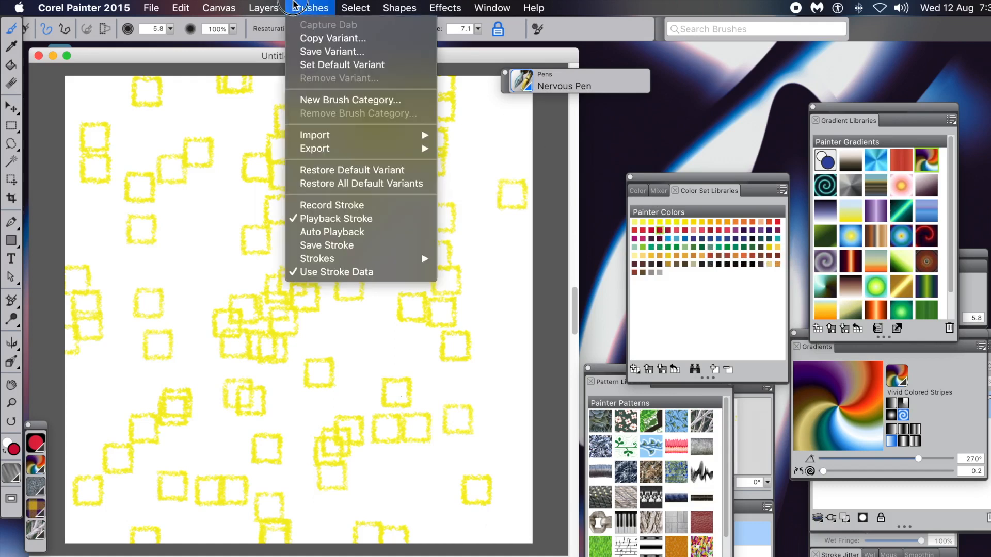
pyautogui.click(312, 233)
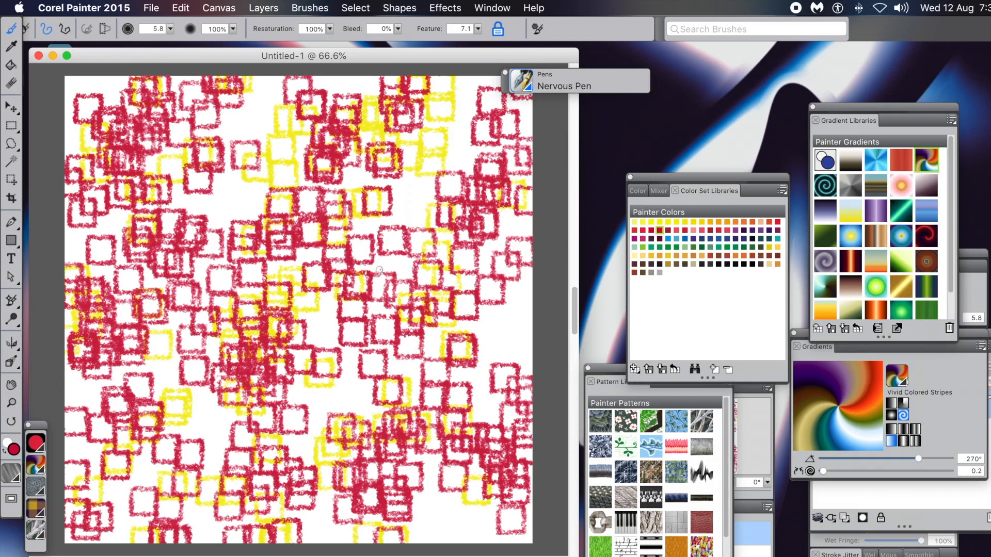
# Undo all red and yellow squares back to a blank canvas.
pyautogui.click(308, 8)
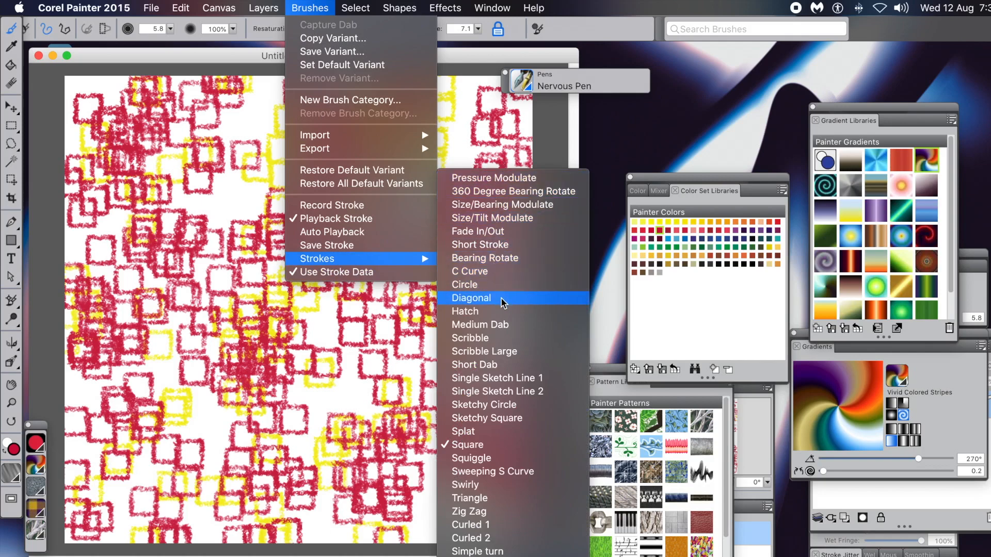
pyautogui.click(531, 48)
pyautogui.press('super+z')
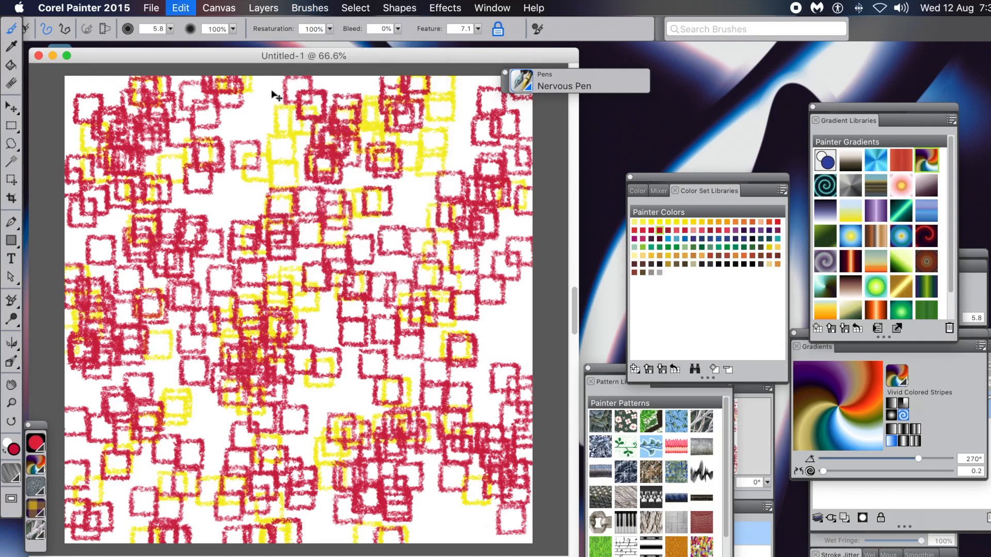
pyautogui.press('super+z')
pyautogui.press('super+z')
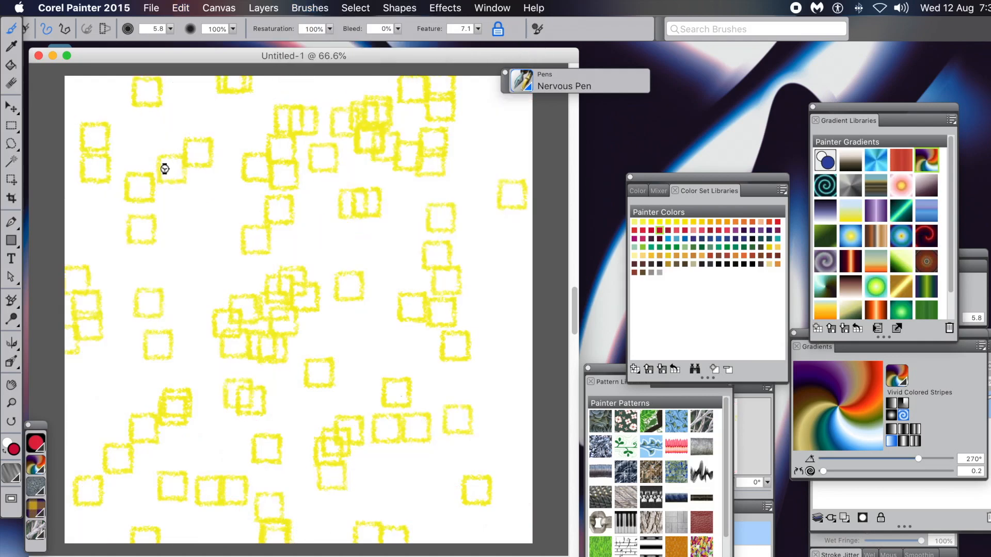
pyautogui.press('super+z')
pyautogui.press('super+z')
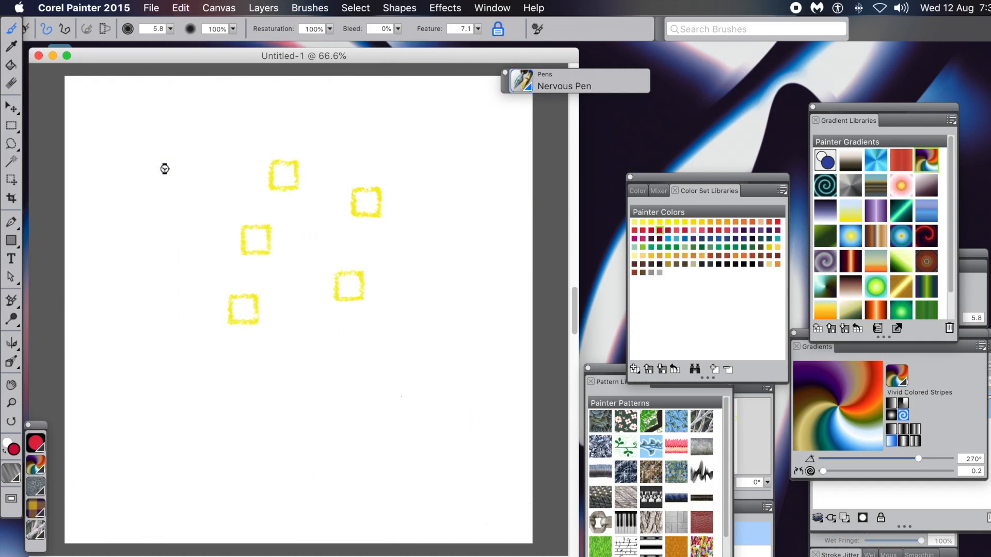
pyautogui.press('super+z')
pyautogui.press('super+z')
pyautogui.press('super+z')
pyautogui.press('super+z')
pyautogui.press('super+z')
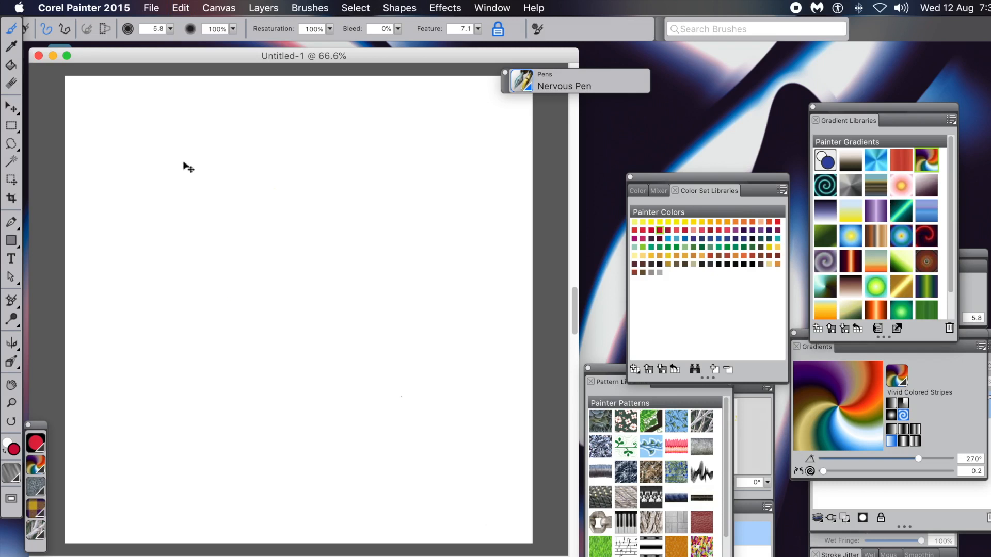
# Turn off Playback Stroke and select the Opaque Smooth Brush from the Gouache category.
pyautogui.click(311, 7)
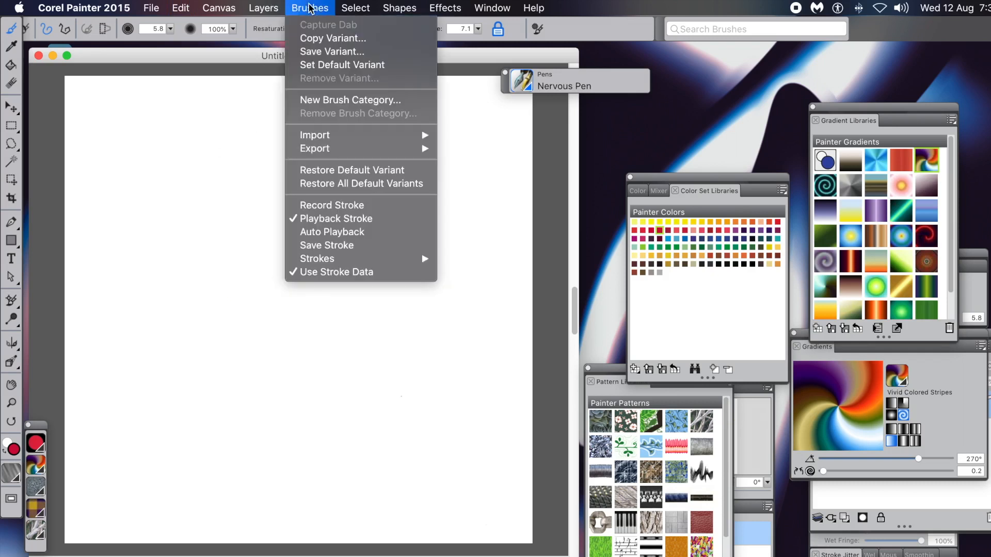
pyautogui.click(327, 221)
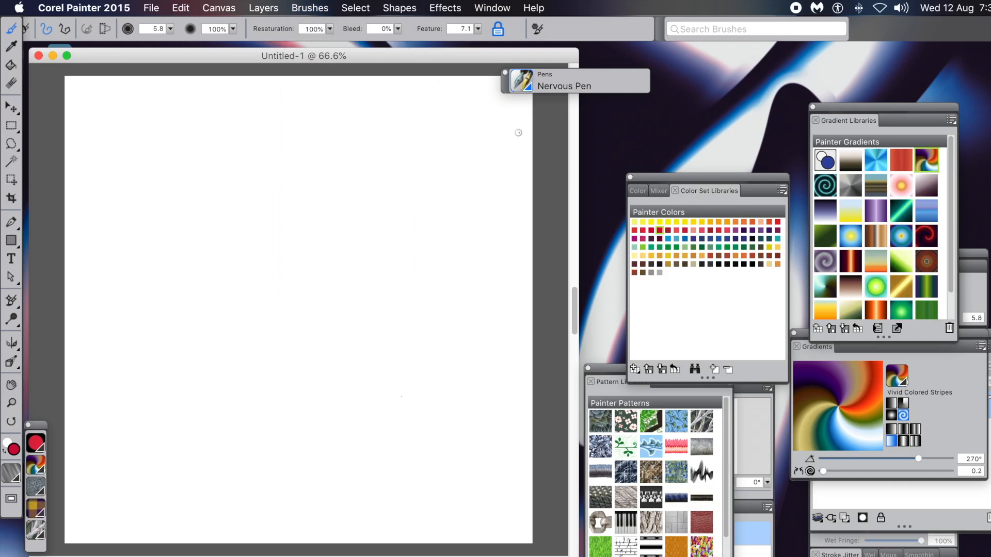
pyautogui.click(522, 81)
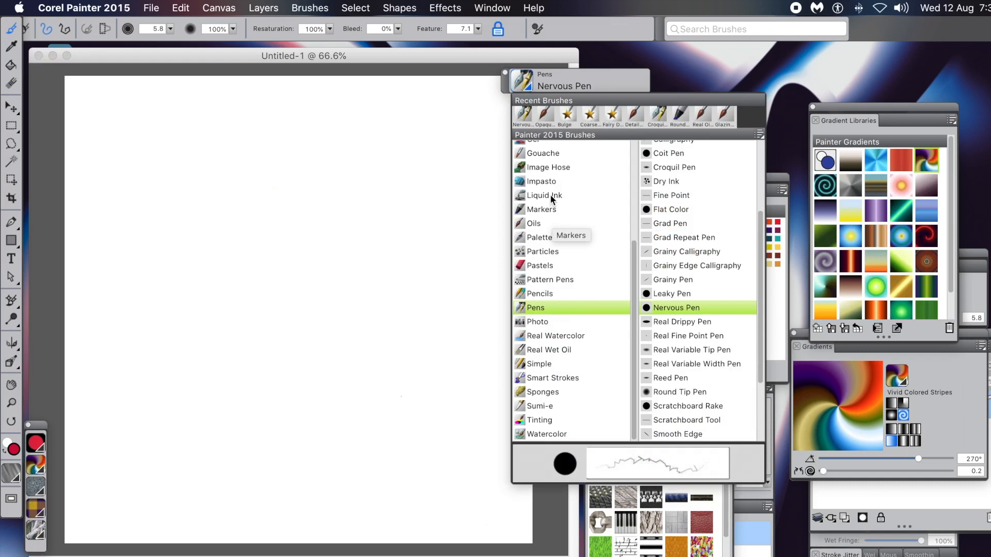
pyautogui.click(545, 153)
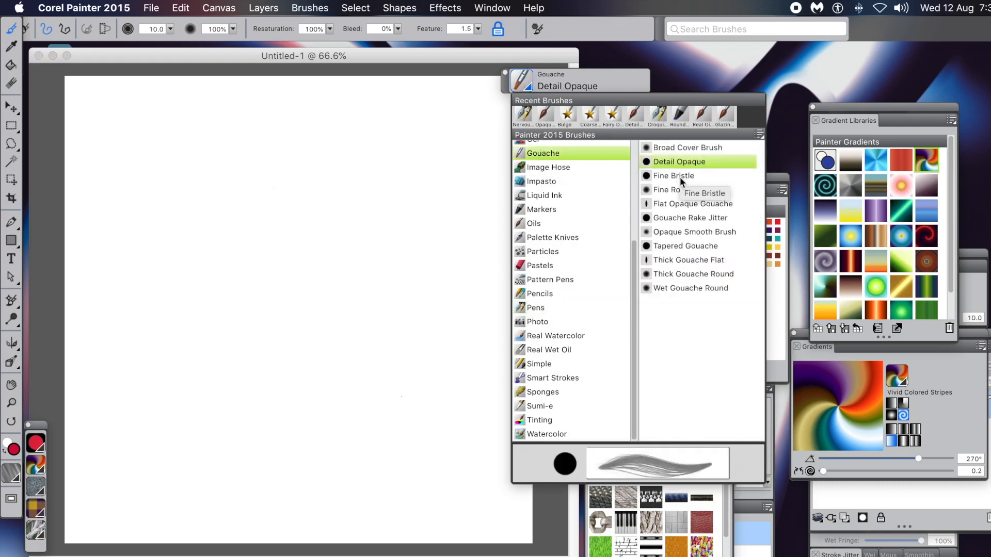
pyautogui.click(669, 232)
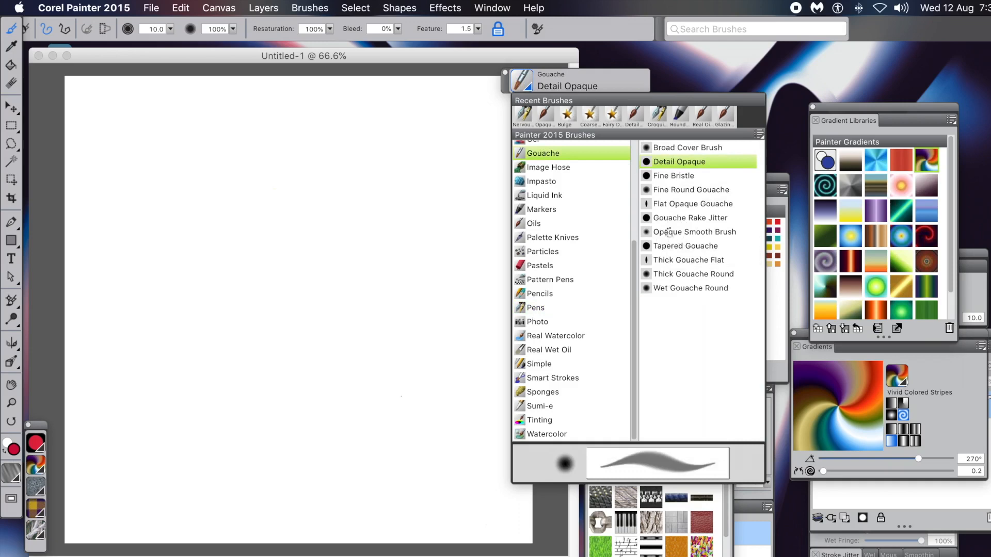
# Run Auto Playback of the Square stroke in red with the Opaque Smooth Brush, and undo the painted squares.
pyautogui.click(299, 9)
pyautogui.click(305, 8)
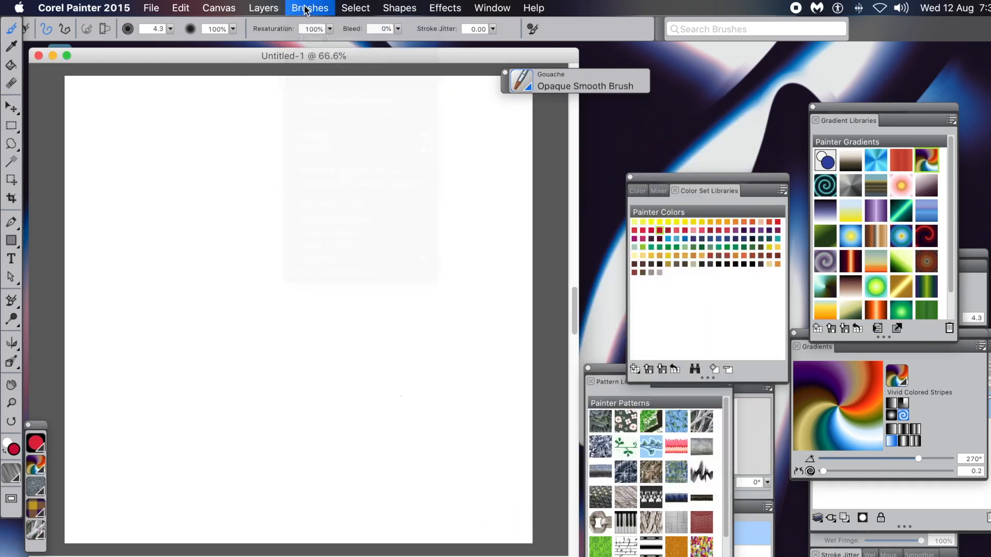
pyautogui.click(306, 8)
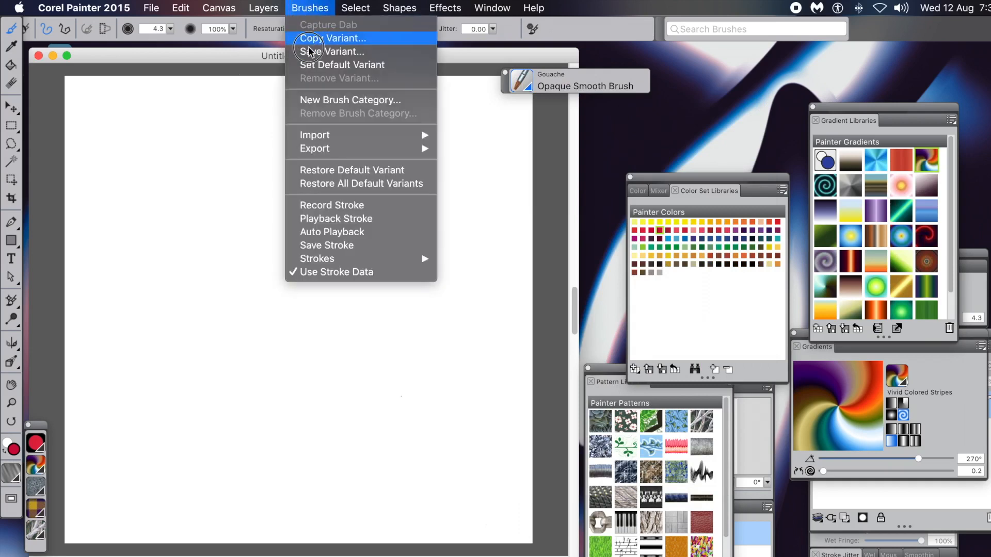
pyautogui.click(334, 237)
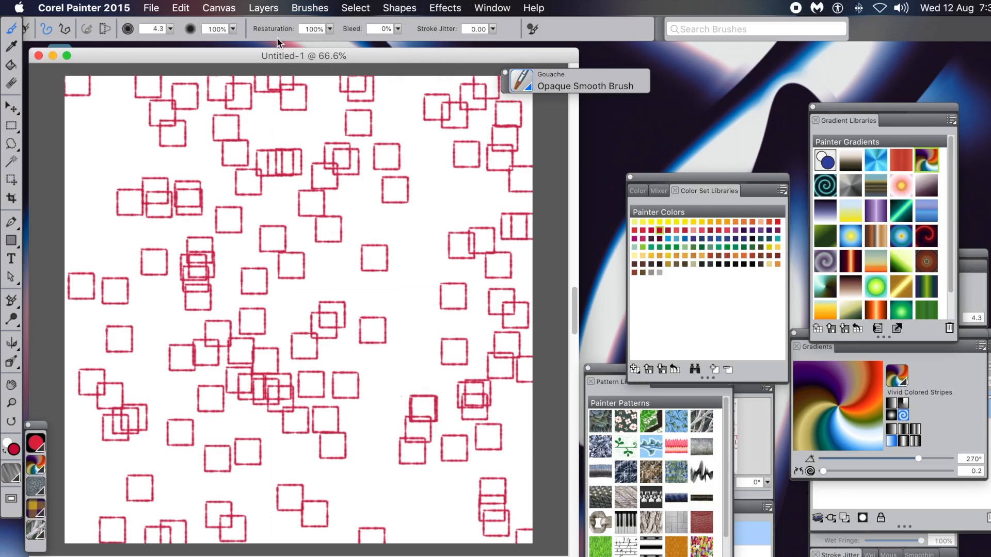
pyautogui.press('super+z')
pyautogui.press('super+z')
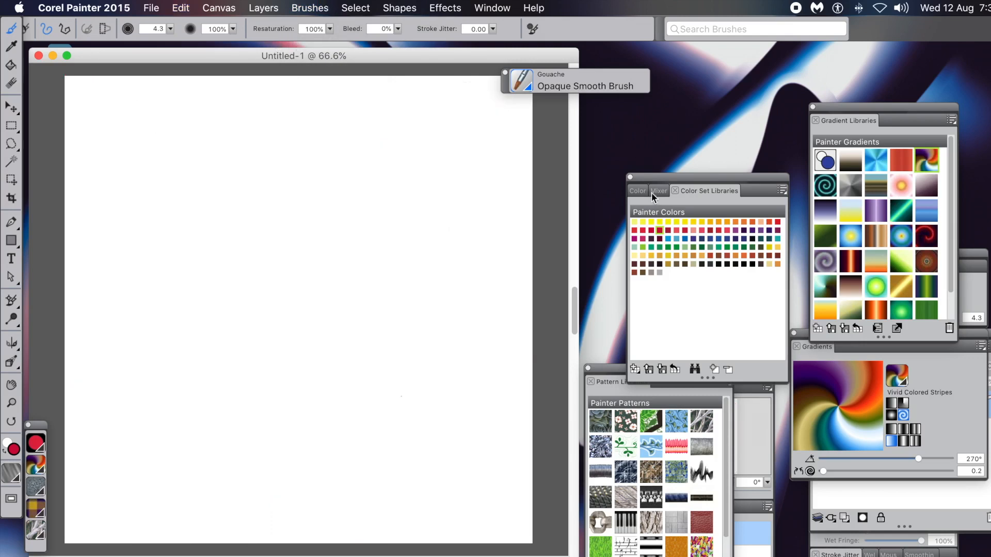
# Run Auto Playback of the Square stroke in red with the Blunt Soft Pastel from the Pastels category, and undo the painted squares.
pyautogui.click(526, 88)
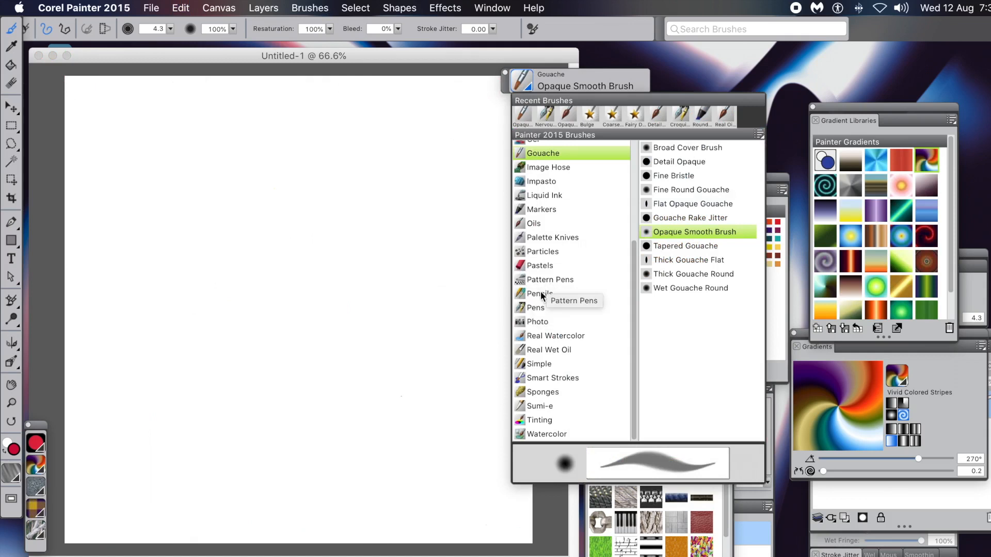
pyautogui.click(544, 265)
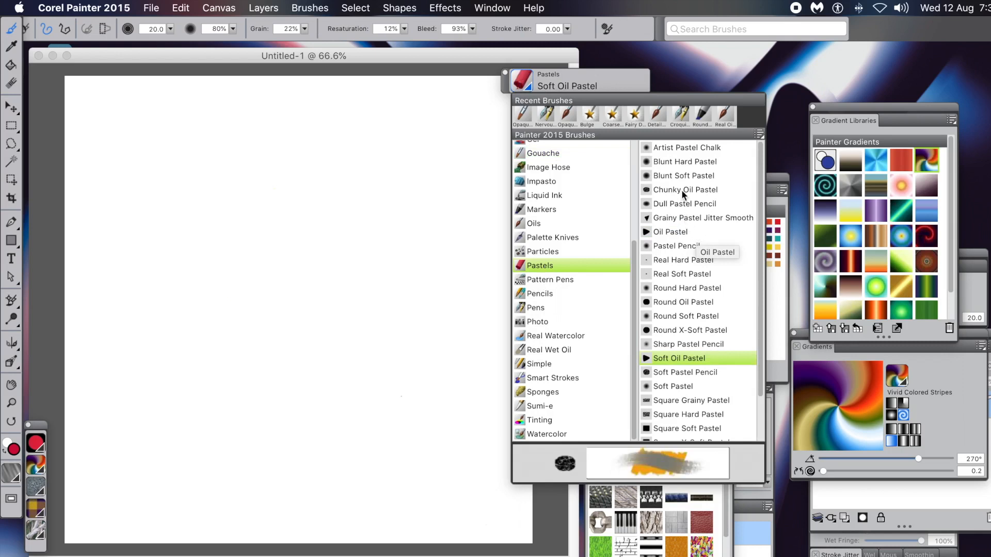
pyautogui.click(682, 176)
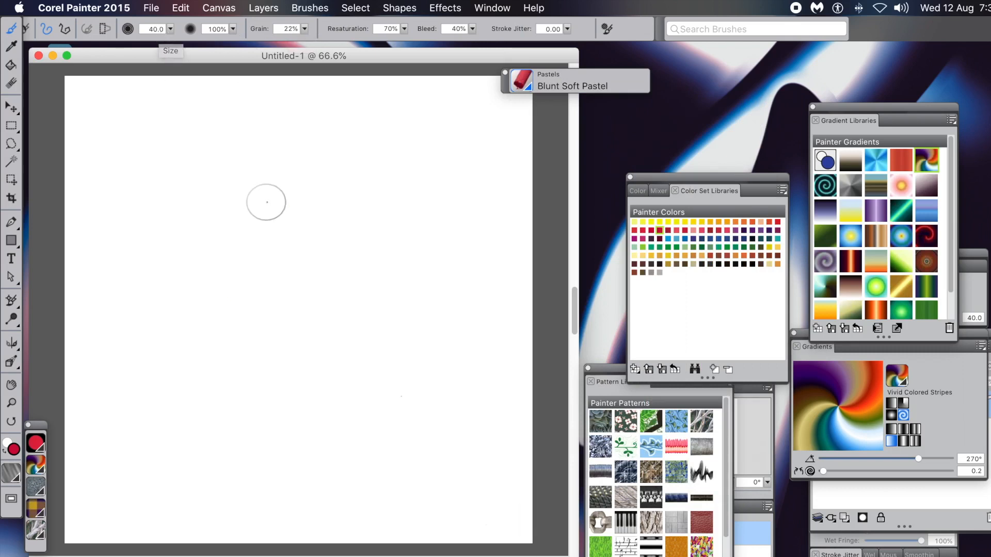
pyautogui.click(310, 8)
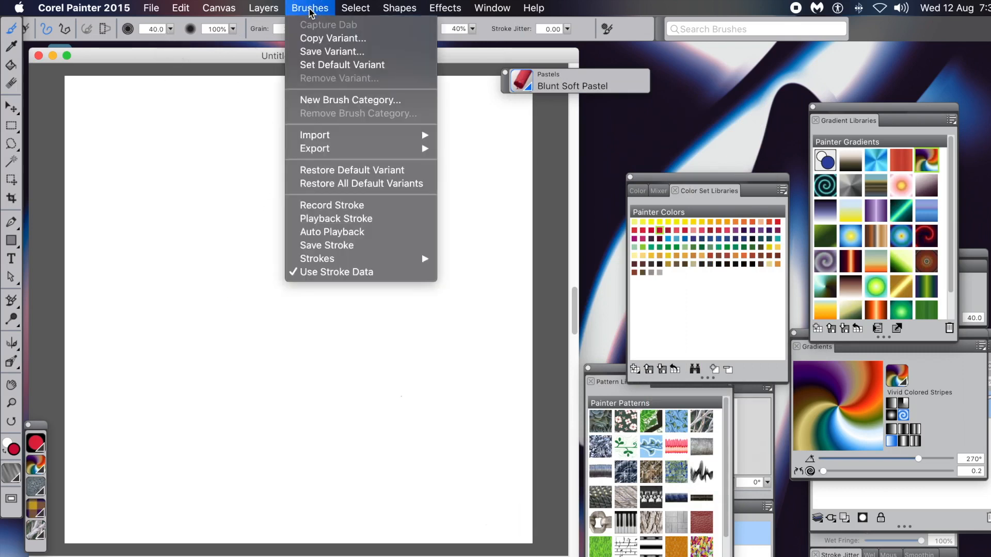
pyautogui.click(332, 231)
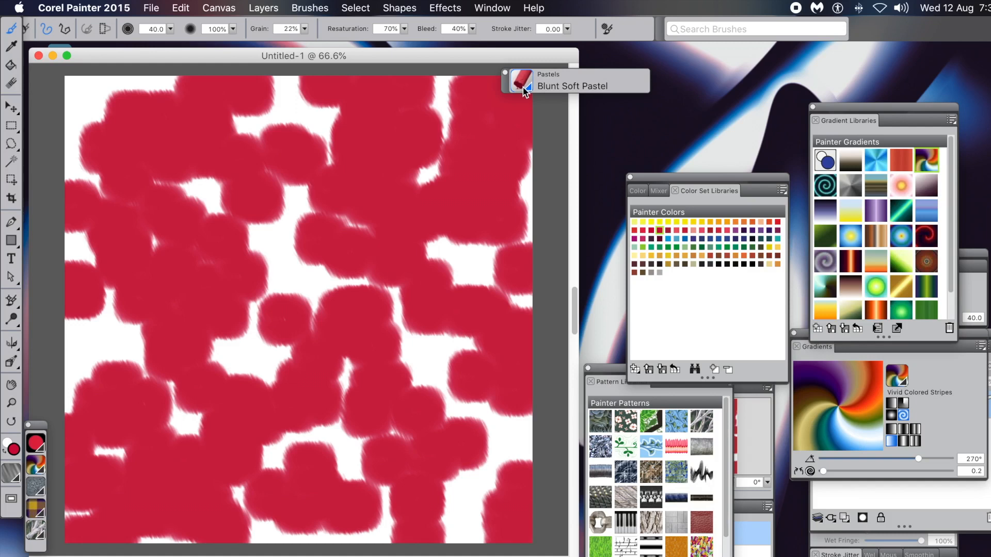
pyautogui.press('super+z')
pyautogui.click(522, 82)
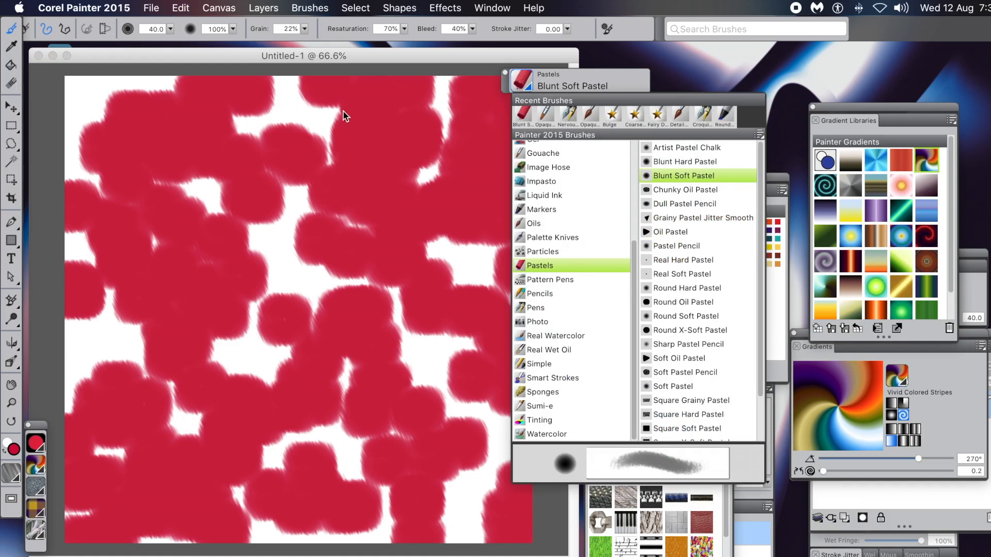
pyautogui.press('super+z')
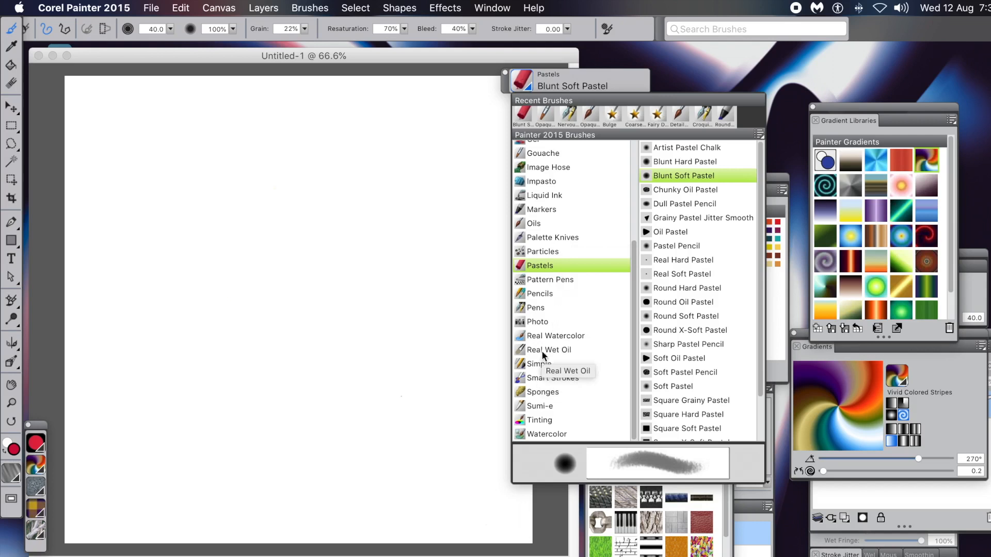
# Run Auto Playback of the Square stroke in red with the Barbed Wire Pen from the Pens category at size 14.0.
pyautogui.click(538, 308)
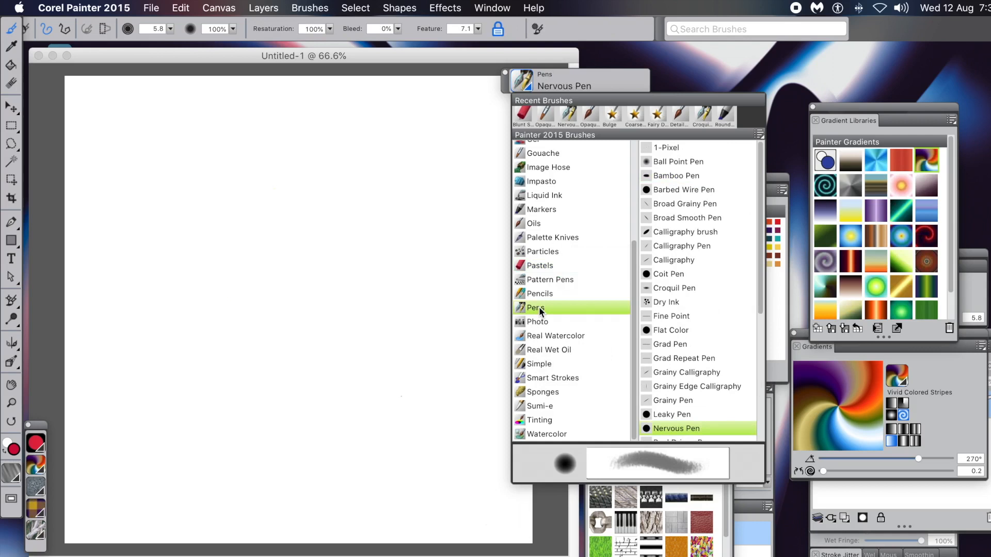
pyautogui.click(684, 189)
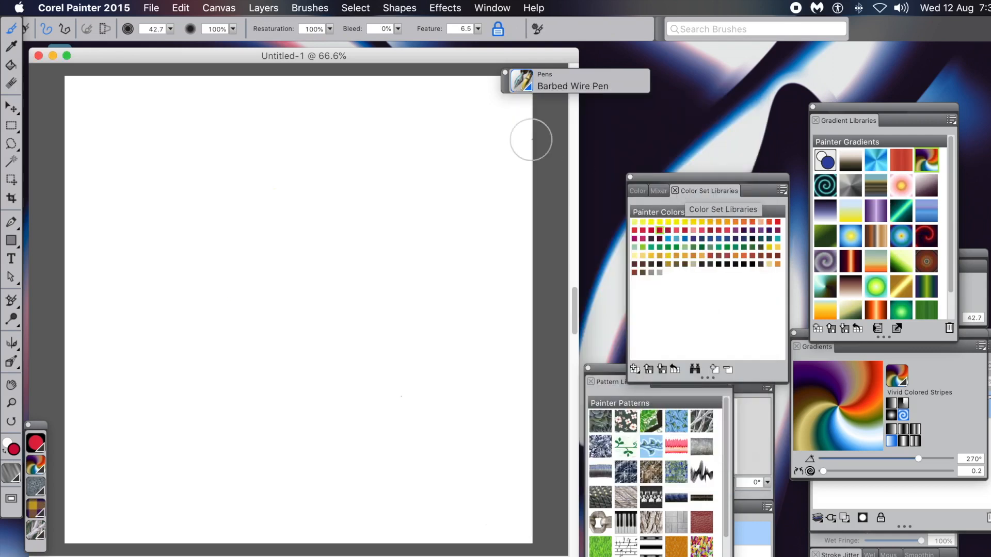
pyautogui.click(170, 30)
pyautogui.moveTo(168, 43); pyautogui.dragTo(156, 39)
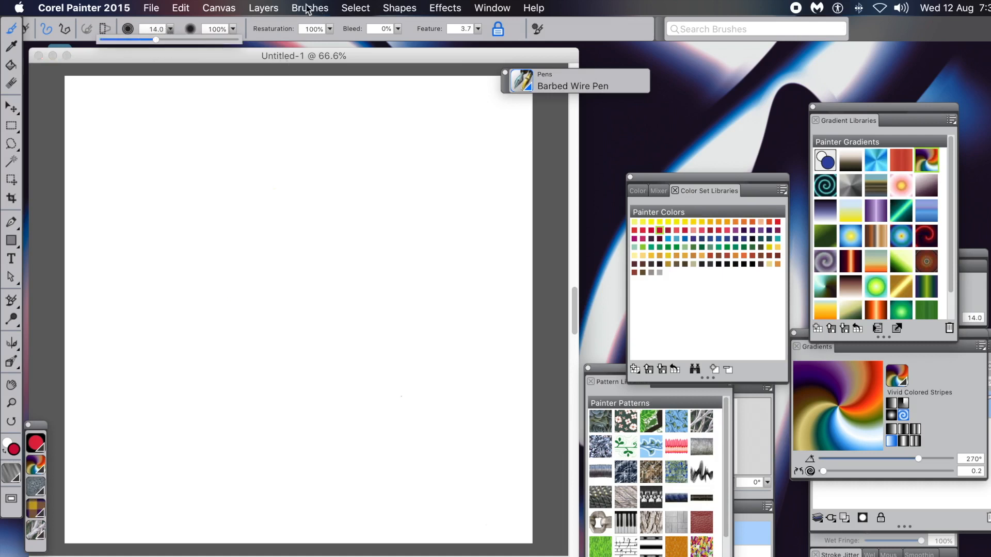
pyautogui.click(299, 6)
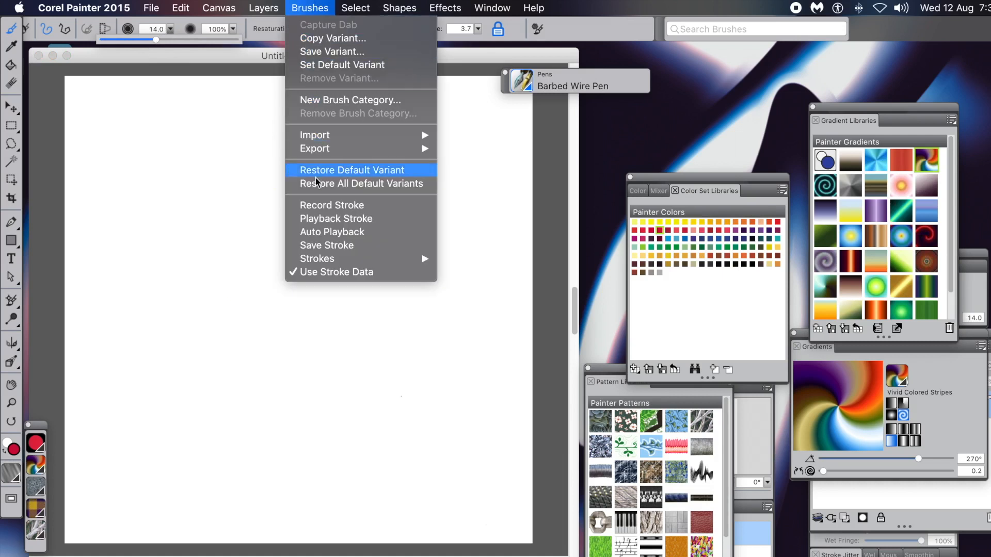
pyautogui.click(323, 233)
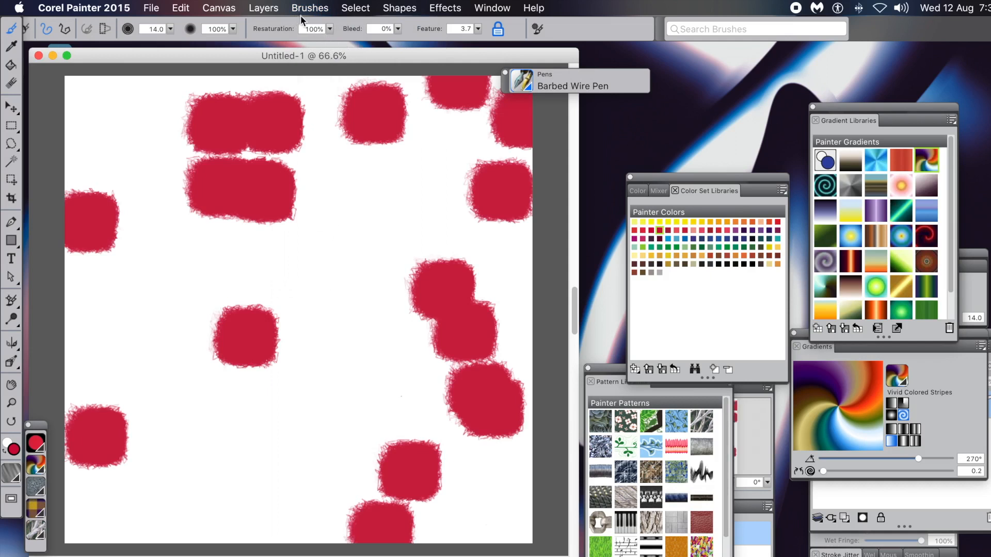
# Switch to the predefined Curled 2 stroke and run Auto Playback in red over the squares.
pyautogui.click(314, 9)
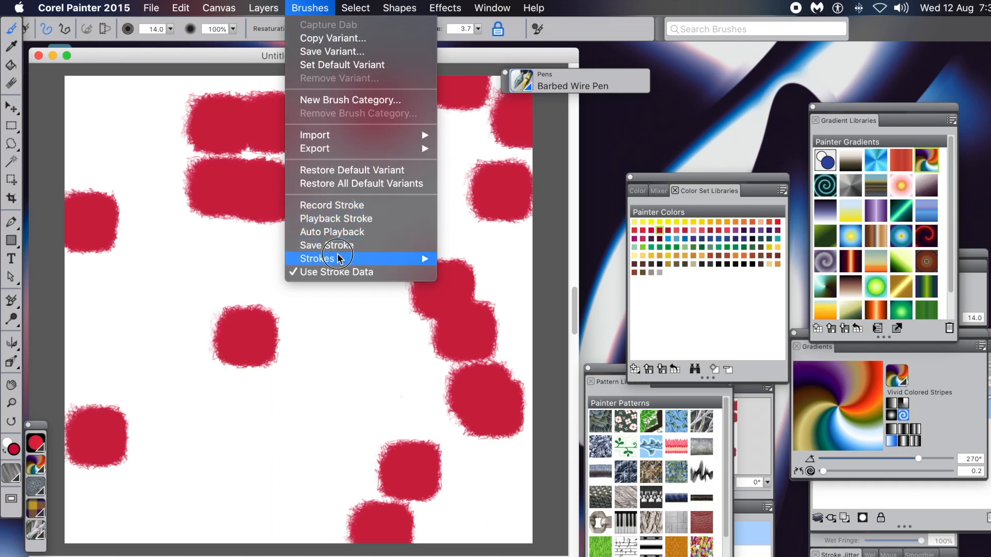
pyautogui.moveTo(339, 258)
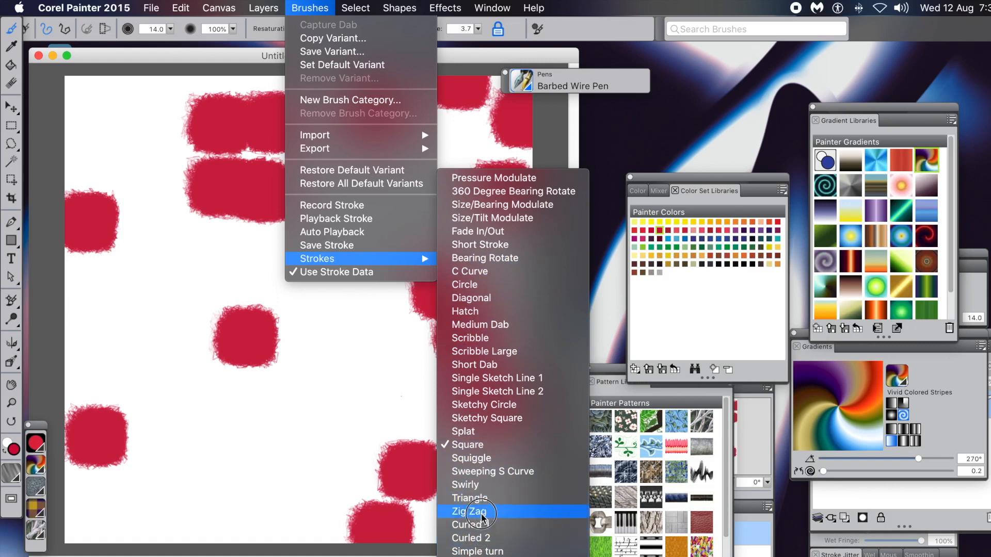
pyautogui.click(464, 532)
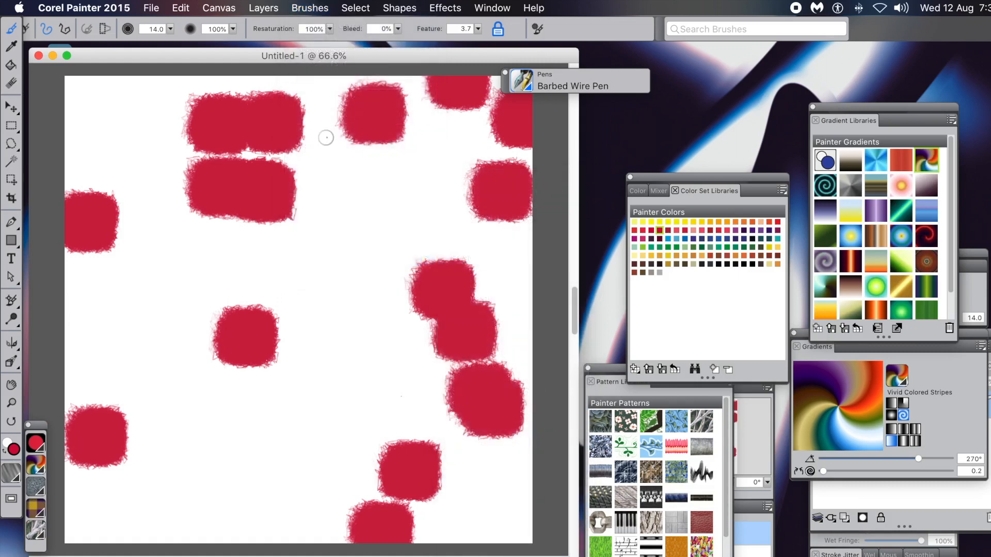
pyautogui.click(294, 9)
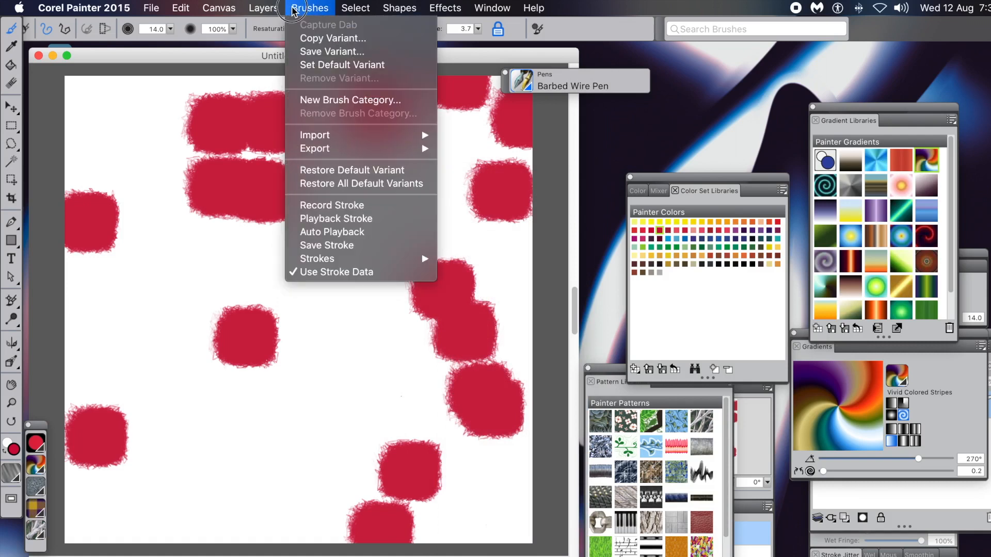
pyautogui.click(330, 231)
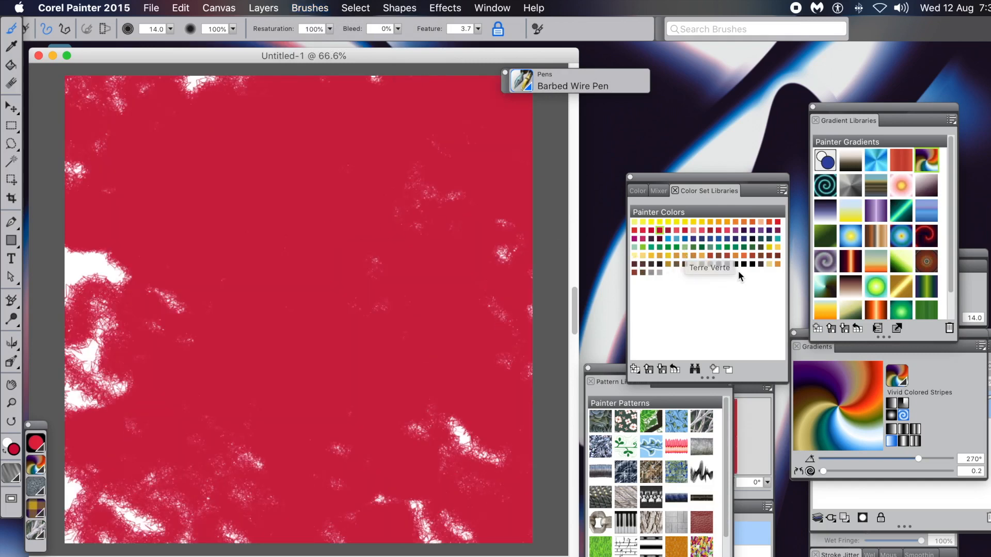
# Set the painting color to black and run Auto Playback of the curled stroke over the red canvas.
pyautogui.click(743, 264)
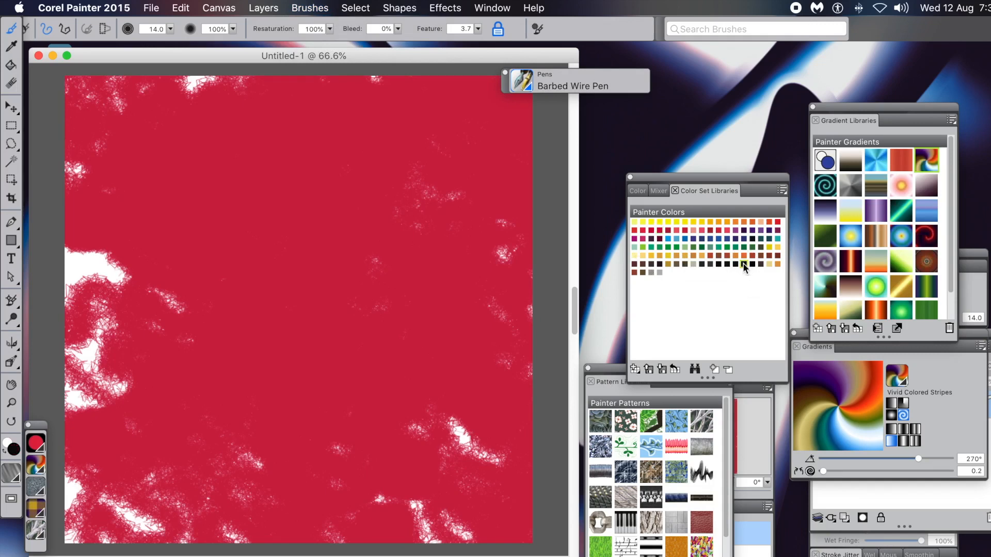
pyautogui.click(308, 8)
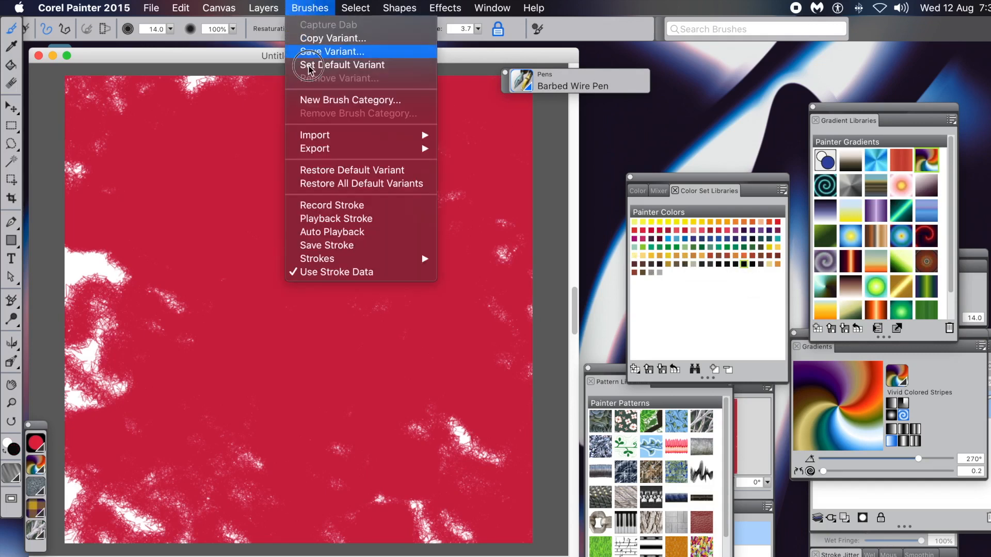
pyautogui.click(336, 236)
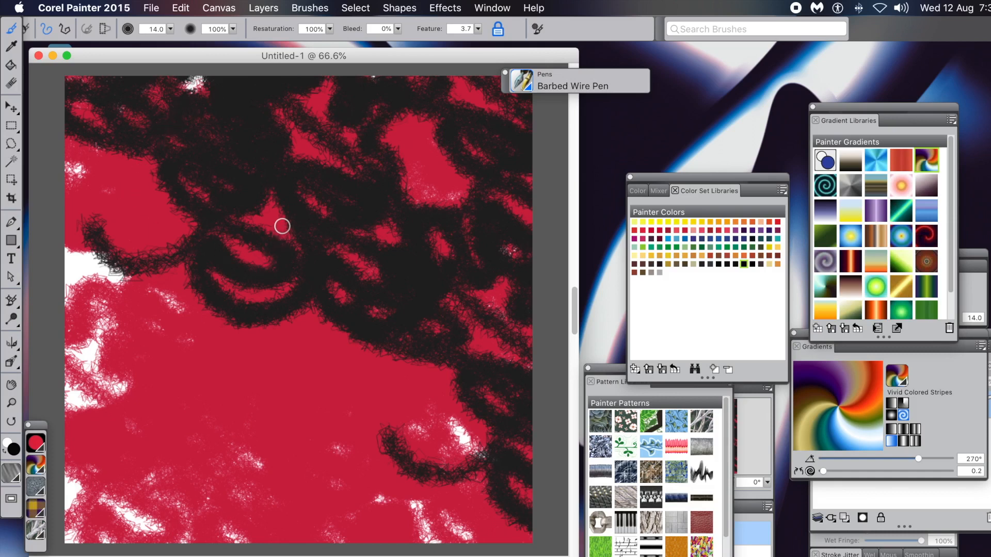
# Select the Bulge brush from the F-X category.
pyautogui.click(527, 90)
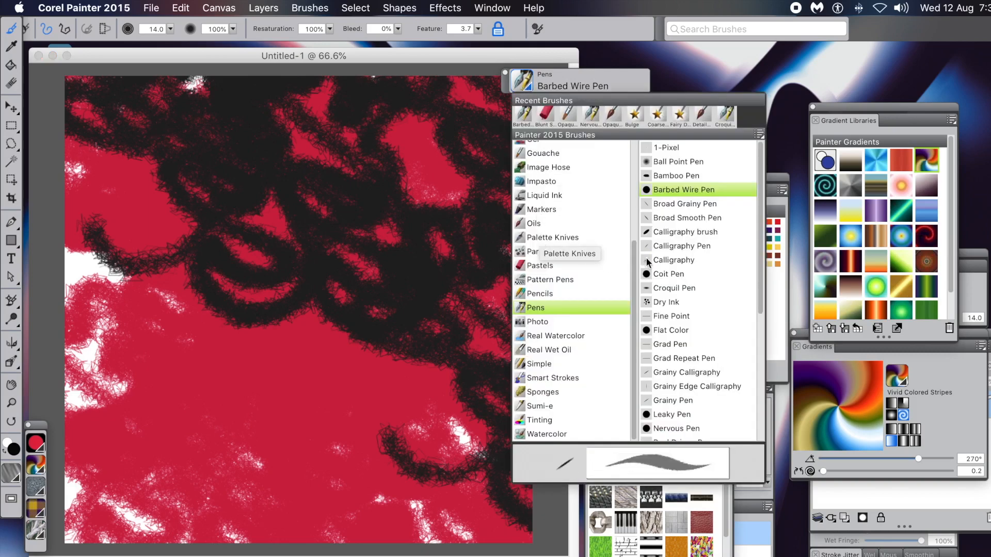
pyautogui.moveTo(634, 248); pyautogui.dragTo(634, 204)
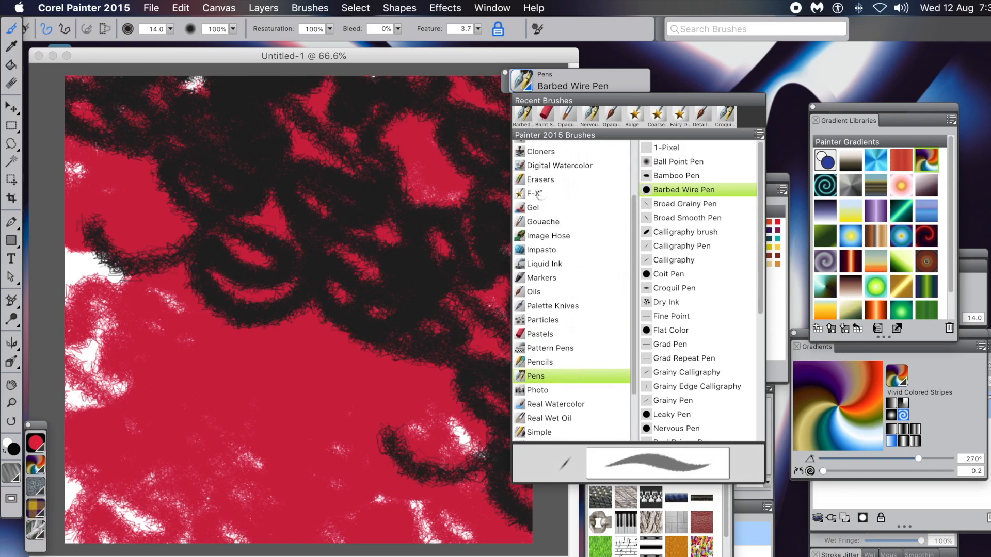
pyautogui.click(540, 194)
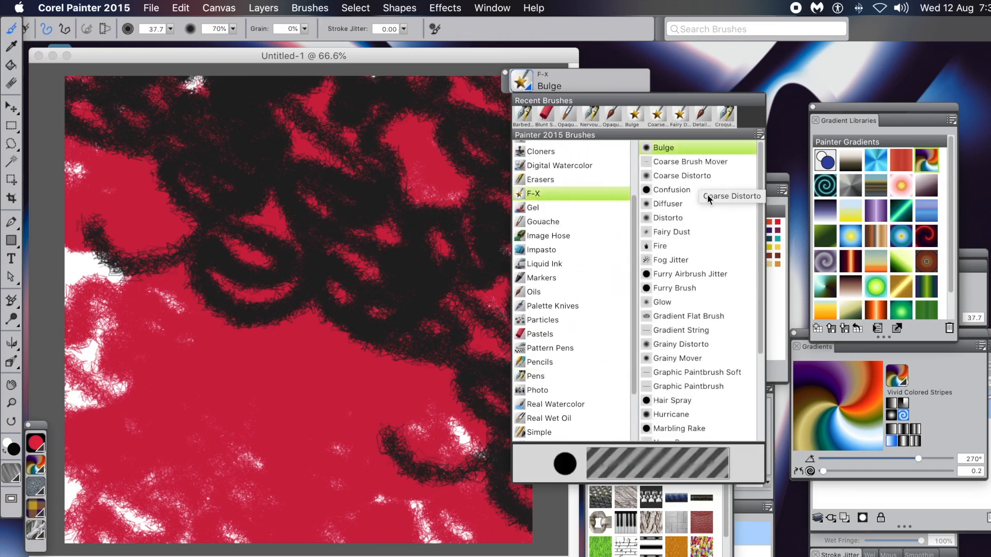
pyautogui.scroll(-3, 697, 322)
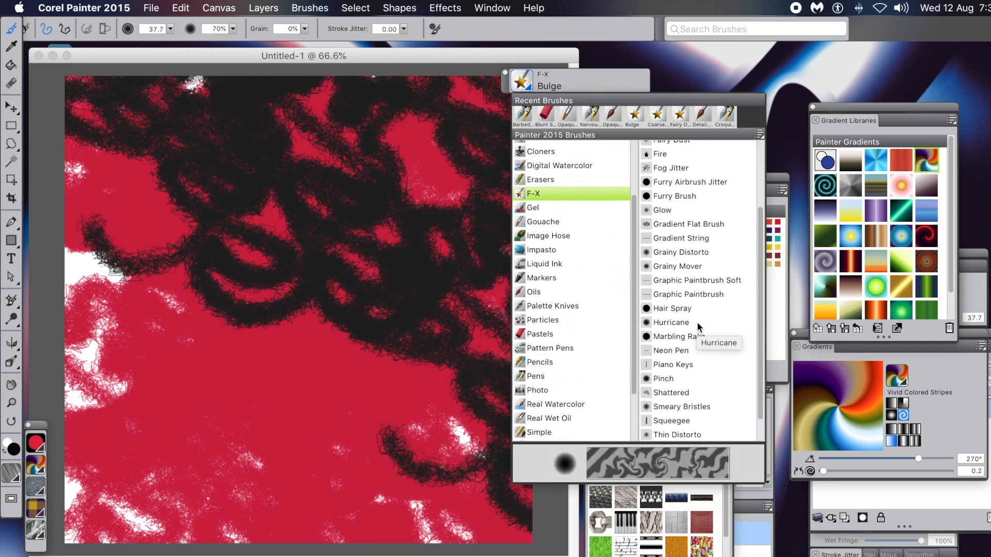
pyautogui.scroll(-1, 696, 322)
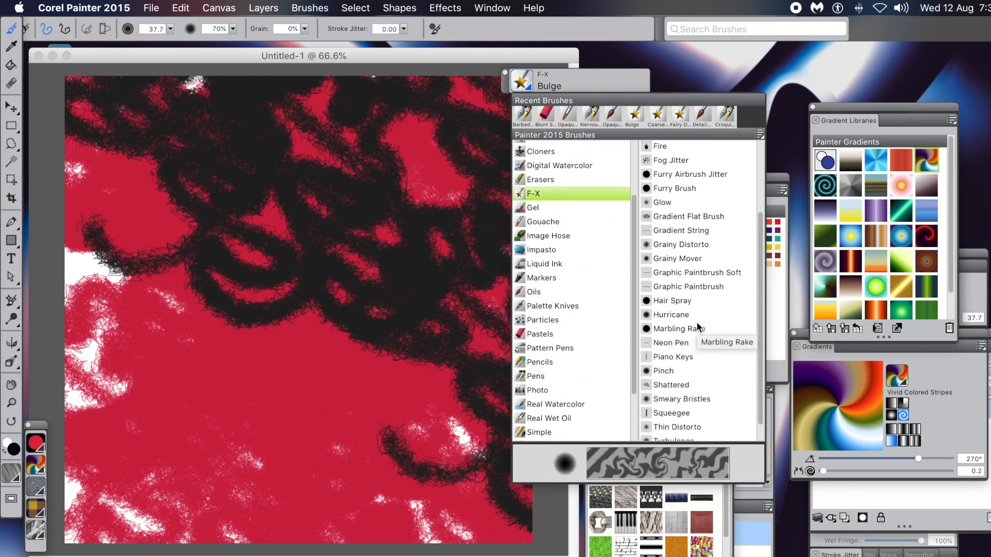
pyautogui.scroll(3, 697, 324)
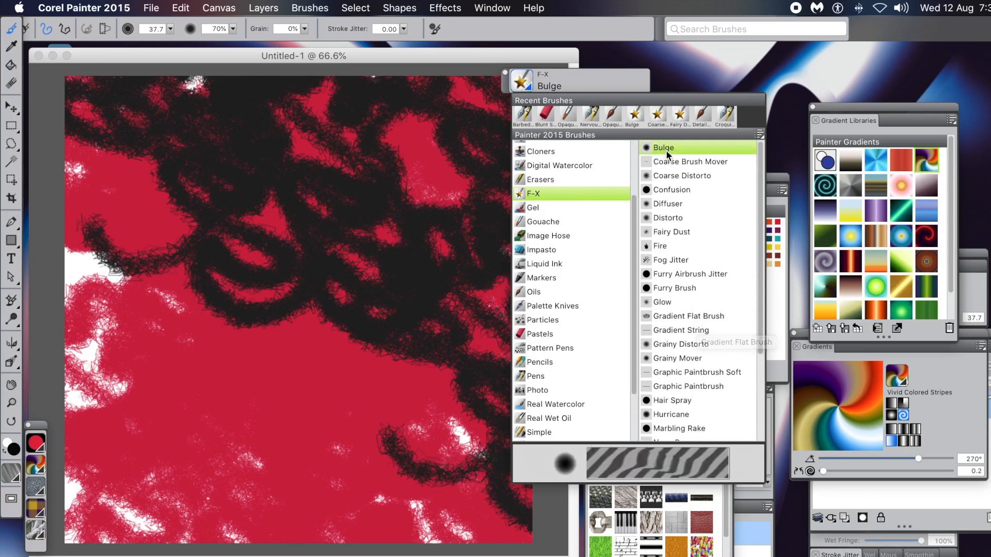
pyautogui.click(339, 51)
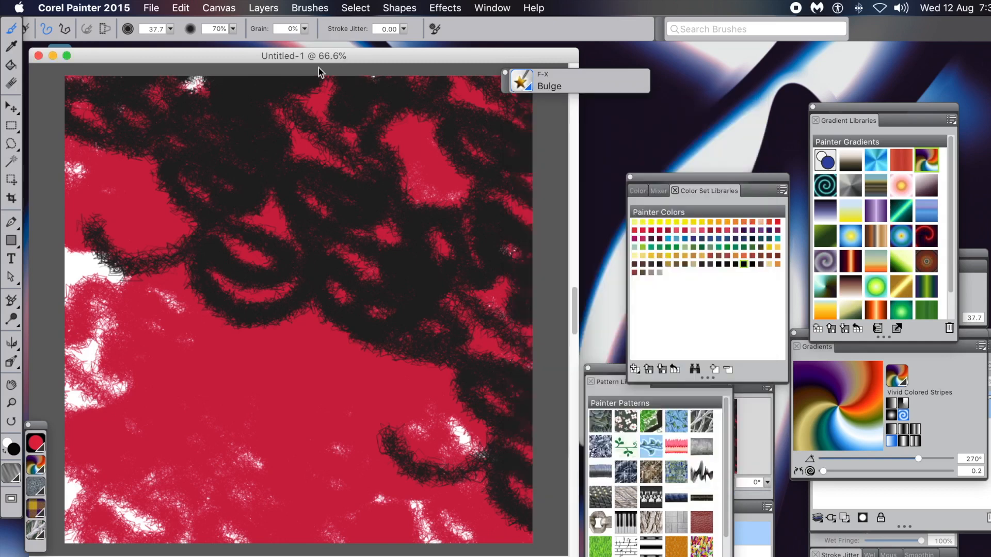
# Paint a short Bulge stroke over the black curls, and run Auto Playback of the curled stroke to distort the whole canvas.
pyautogui.moveTo(310, 193)
pyautogui.mouseDown()
pyautogui.moveTo(255, 251)
pyautogui.moveTo(295, 215)
pyautogui.moveTo(244, 228)
pyautogui.moveTo(272, 222)
pyautogui.moveTo(259, 195)
pyautogui.moveTo(220, 228)
pyautogui.moveTo(257, 202)
pyautogui.moveTo(209, 205)
pyautogui.moveTo(186, 238)
pyautogui.moveTo(222, 239)
pyautogui.mouseUp()
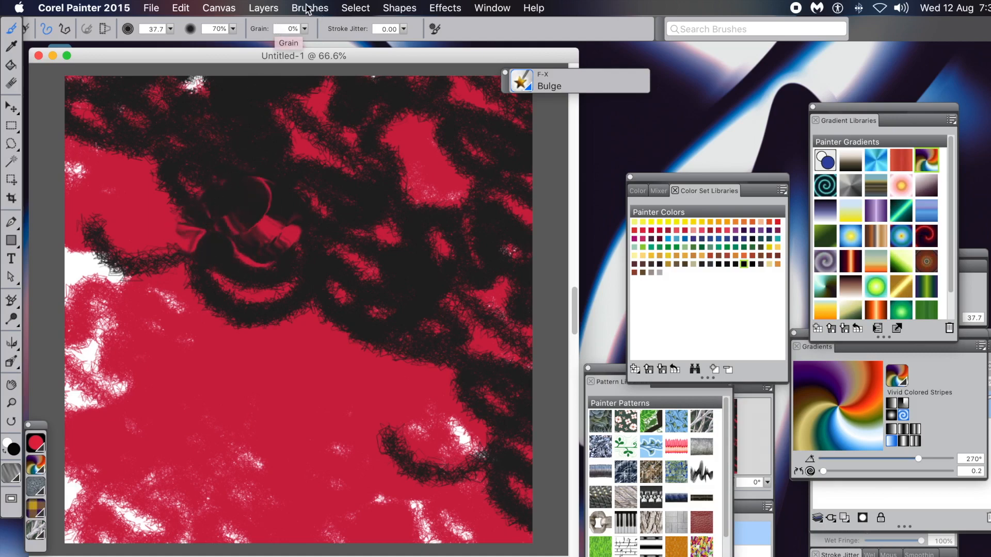
pyautogui.moveTo(311, 8); pyautogui.dragTo(335, 233)
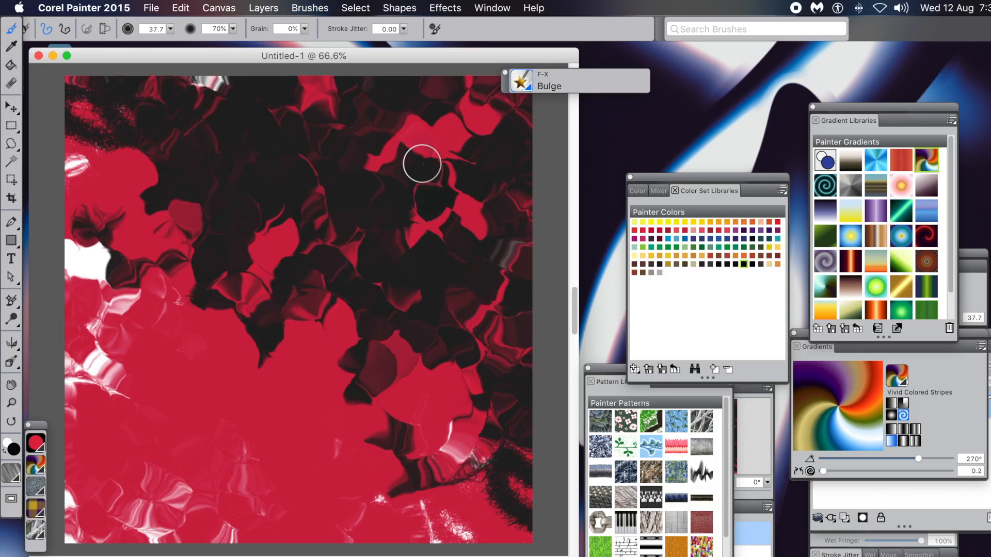
pyautogui.click(307, 8)
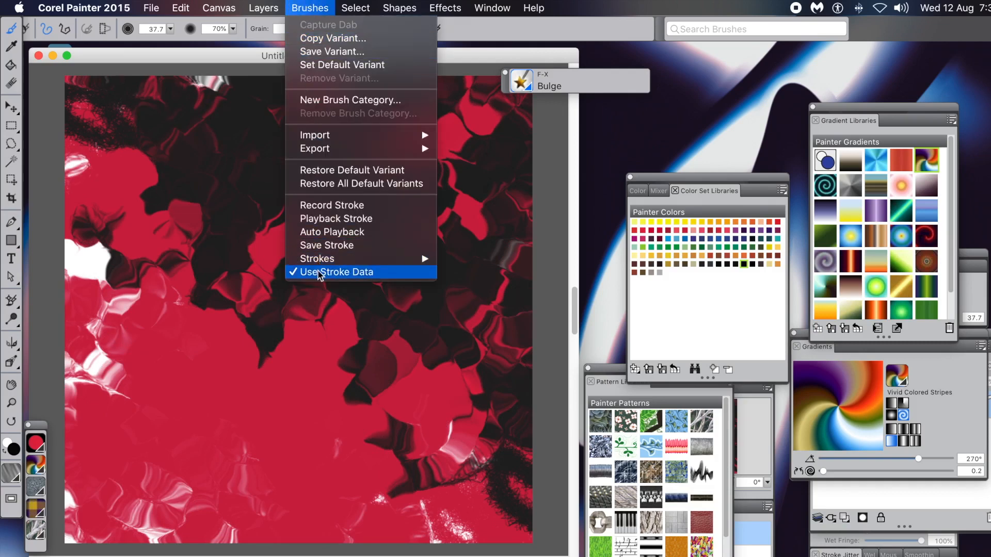
pyautogui.moveTo(332, 263)
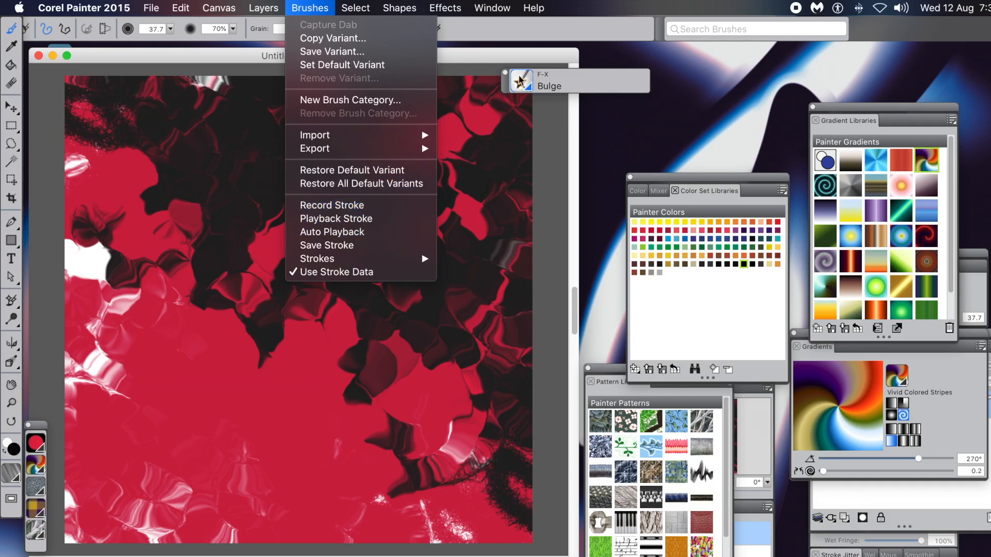
pyautogui.click(500, 61)
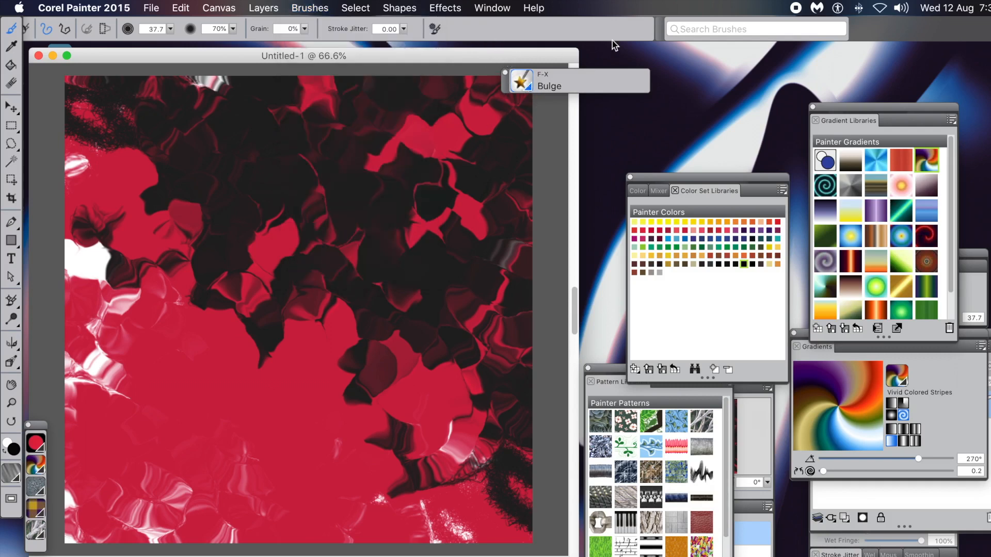